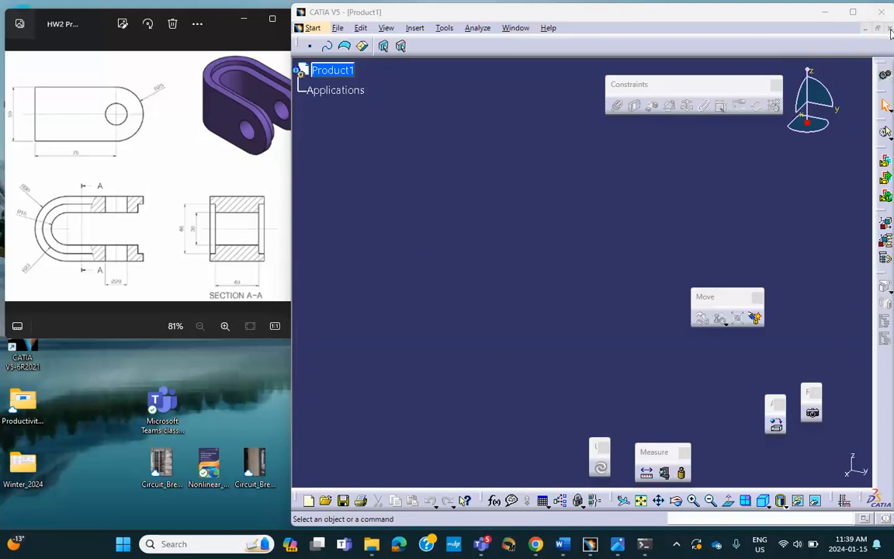
# Close the empty product document and create a new part named HW2_Prob1.
pyautogui.click(801, 31)
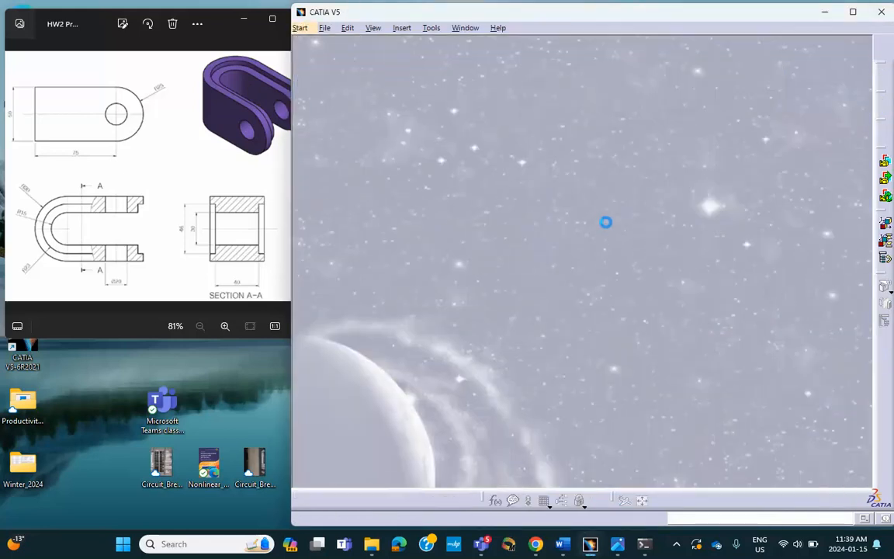
pyautogui.click(309, 500)
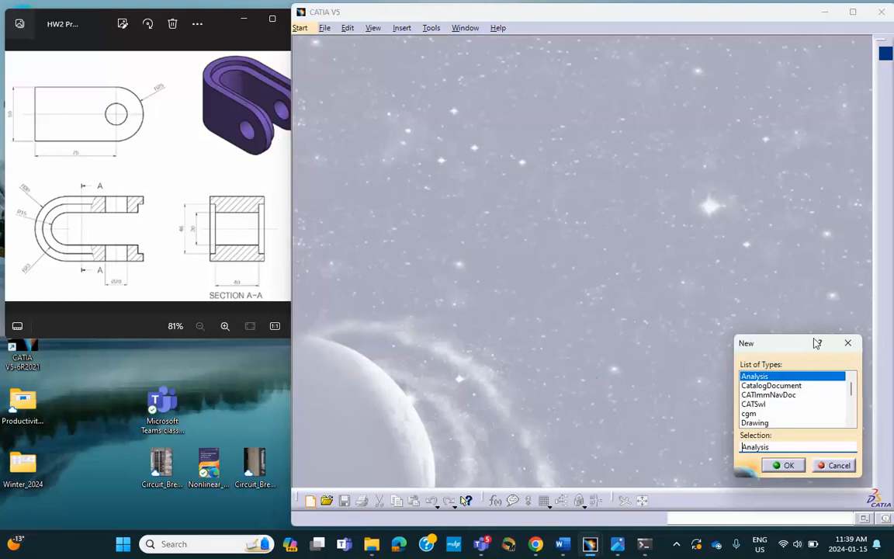
pyautogui.moveTo(852, 391); pyautogui.dragTo(852, 412)
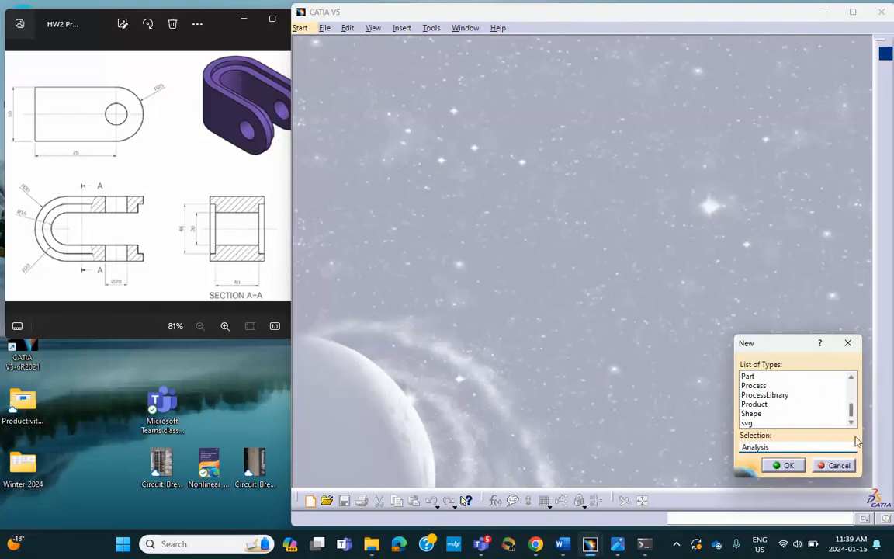
pyautogui.click(747, 376)
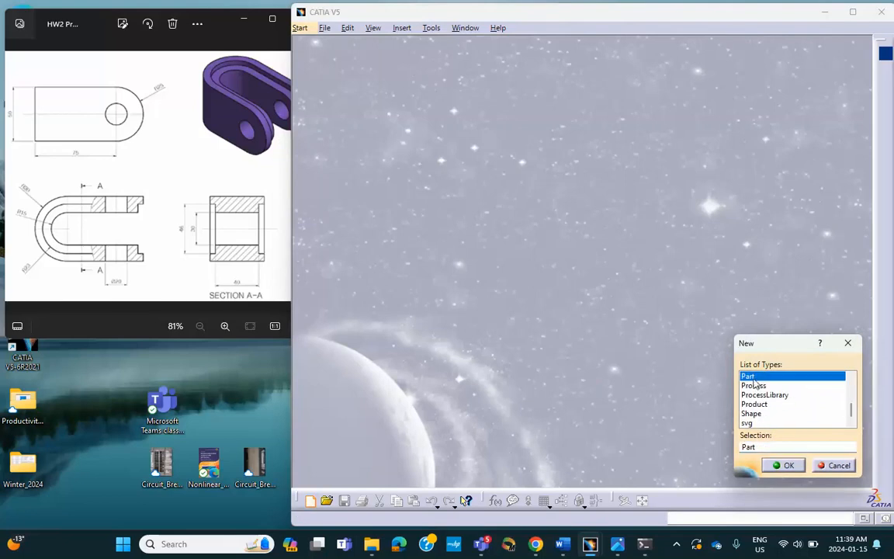
pyautogui.click(784, 465)
pyautogui.write('HW2_Prob1')
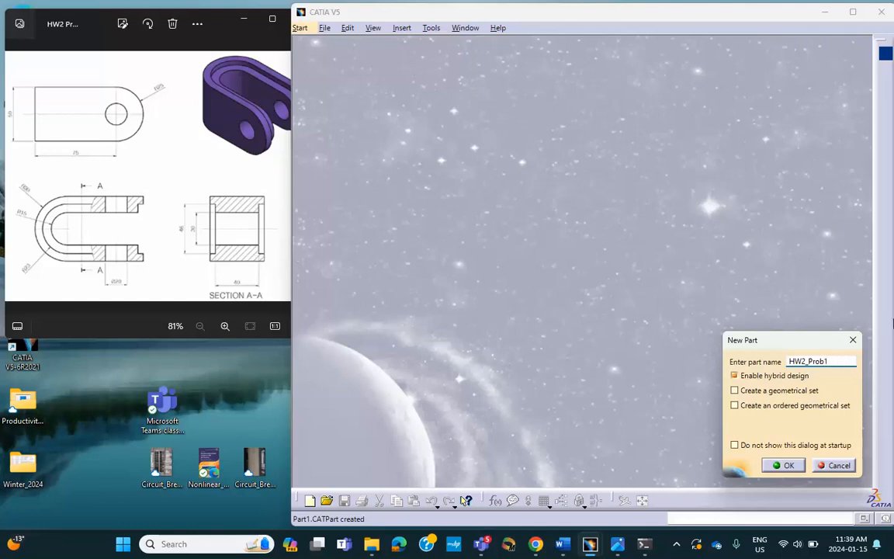
pyautogui.click(783, 465)
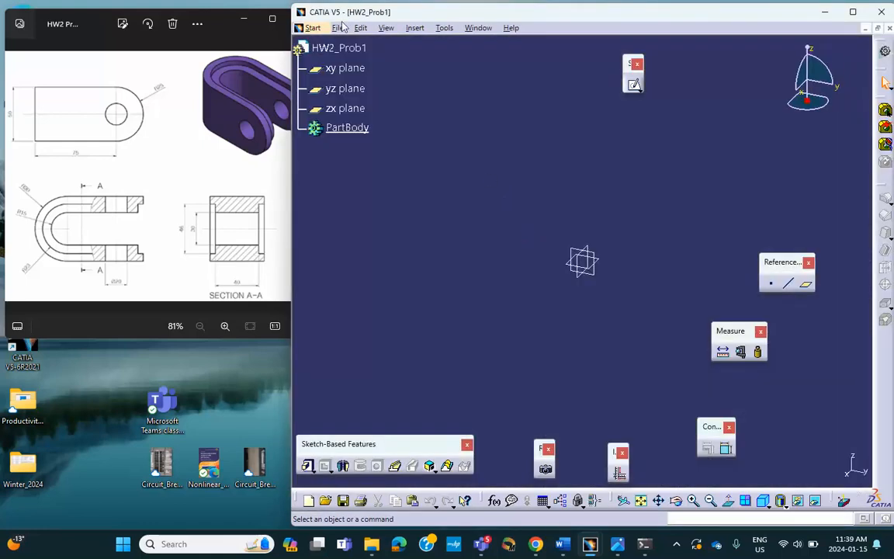
# Save the new part as HW2_Prob1 of type CATPart in the HW CAD Week 2 W24 folder.
pyautogui.click(339, 29)
pyautogui.click(379, 167)
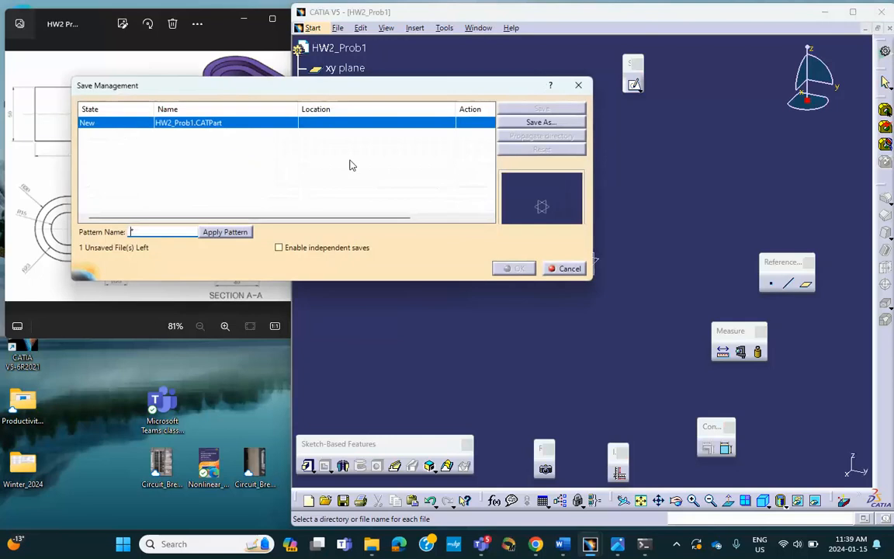
pyautogui.click(547, 121)
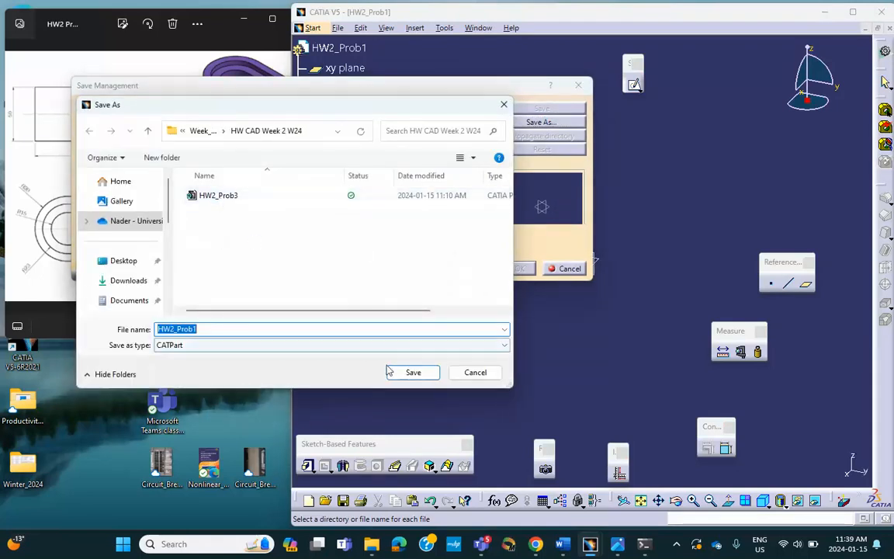
pyautogui.click(410, 372)
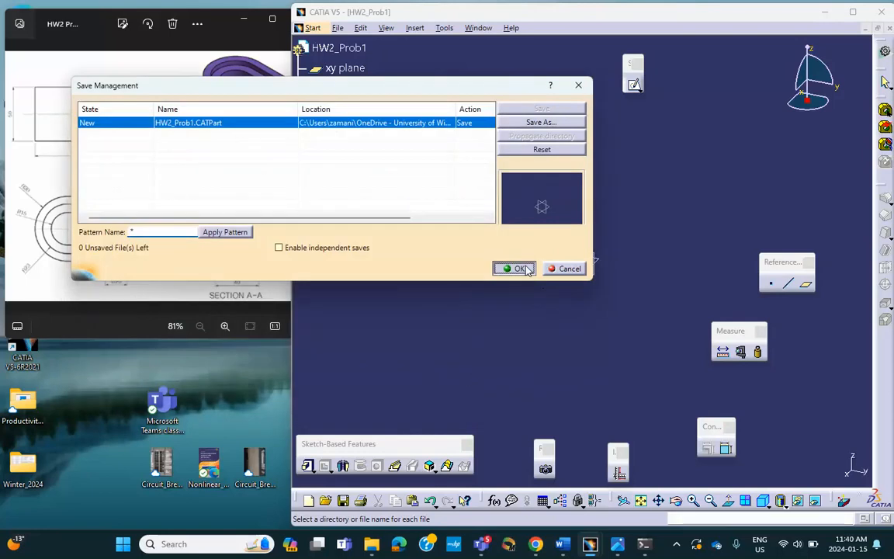
pyautogui.click(516, 268)
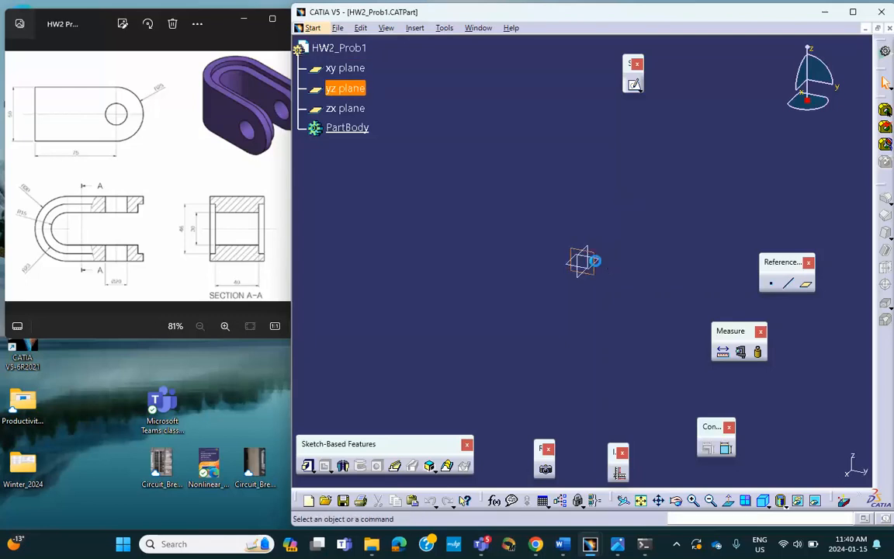
# Start a new sketch on the xy plane.
pyautogui.click(606, 262)
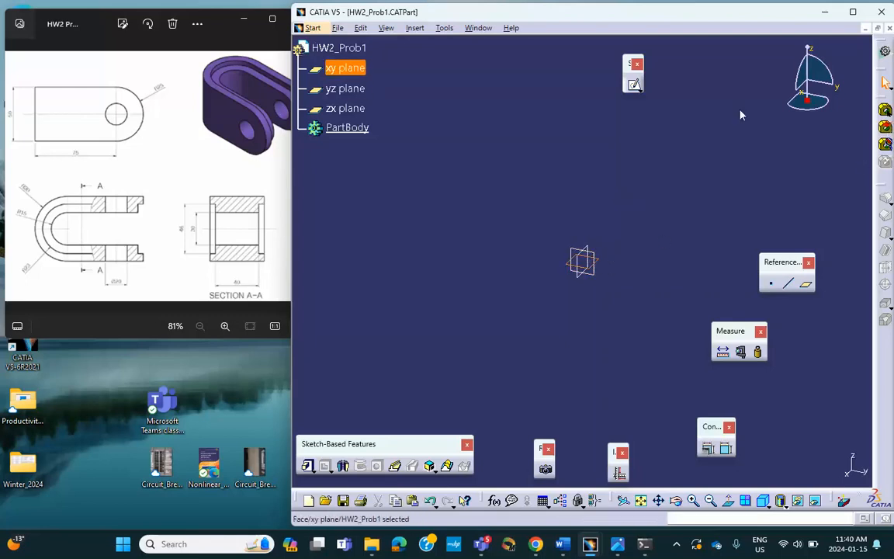
pyautogui.click(634, 84)
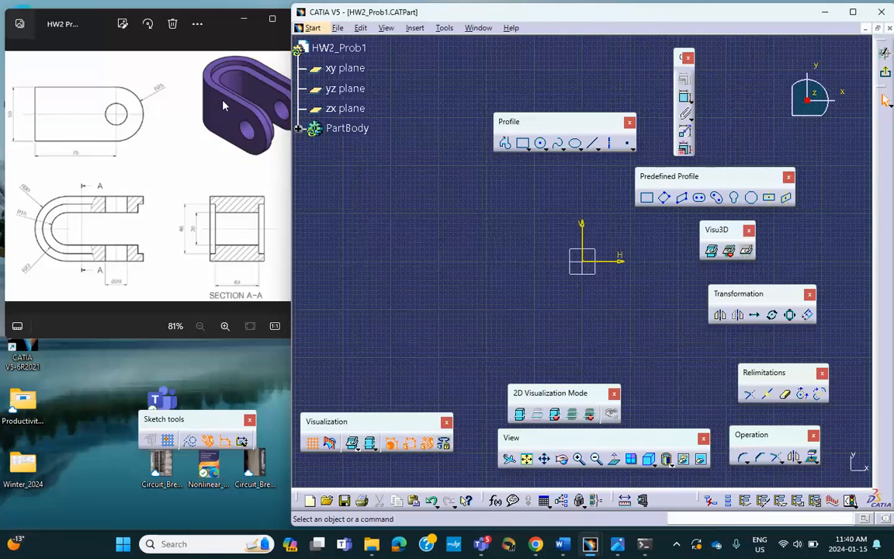
pyautogui.moveTo(453, 240); pyautogui.dragTo(329, 250, button='middle')
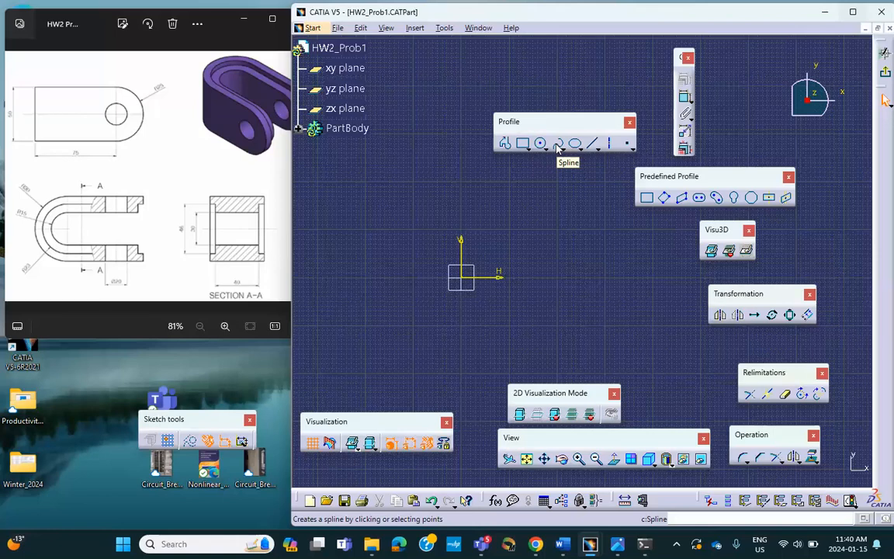
# Sketch the profile's outer U contour: two horizontal lines about 92 mm long joined by a tangent arc of about 31 mm radius.
pyautogui.click(505, 143)
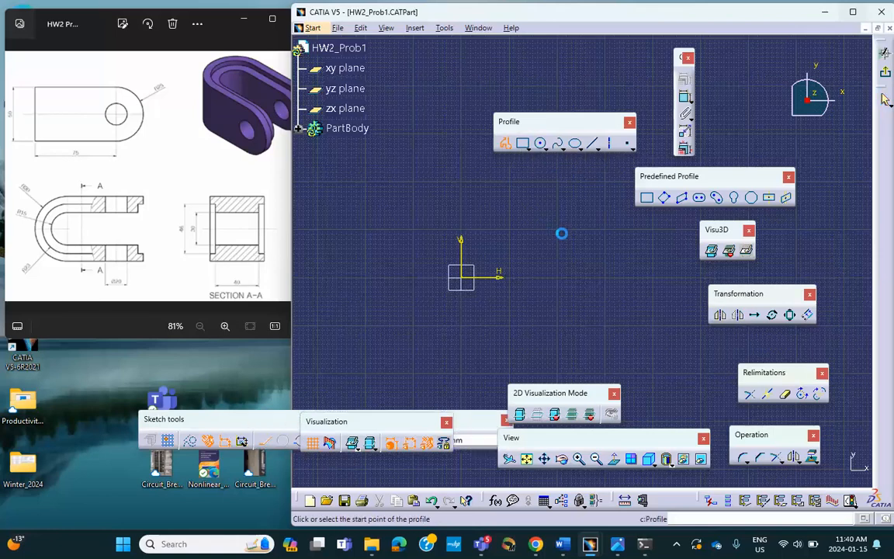
pyautogui.click(506, 204)
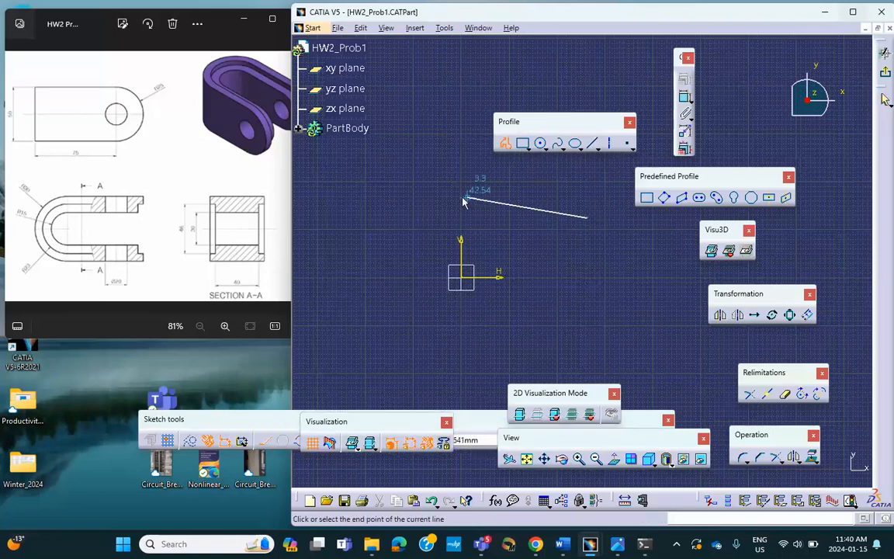
pyautogui.moveTo(412, 218); pyautogui.dragTo(377, 242)
pyautogui.moveTo(370, 286); pyautogui.dragTo(417, 339)
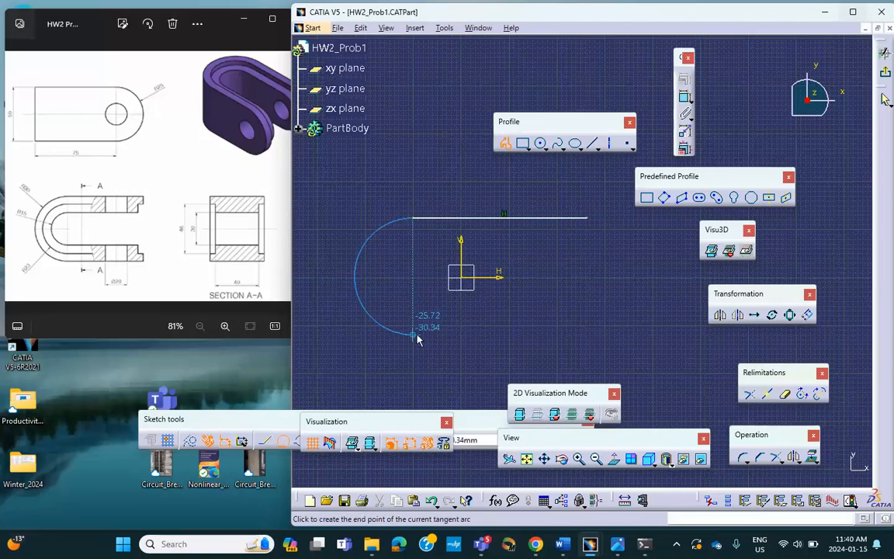
pyautogui.click(417, 338)
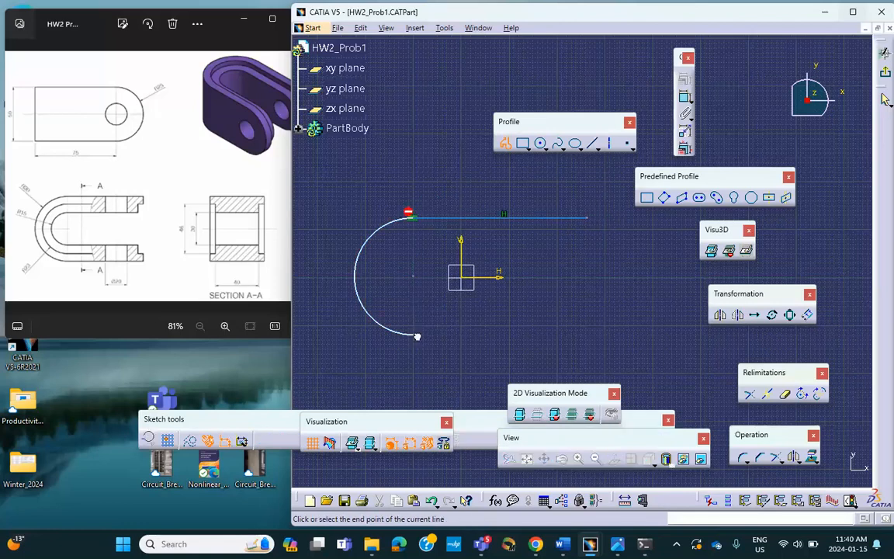
pyautogui.click(586, 335)
# Complete the closed U profile with vertical leg ends and a parallel inner contour whose tangent arc is concentric with the outer one.
pyautogui.click(587, 319)
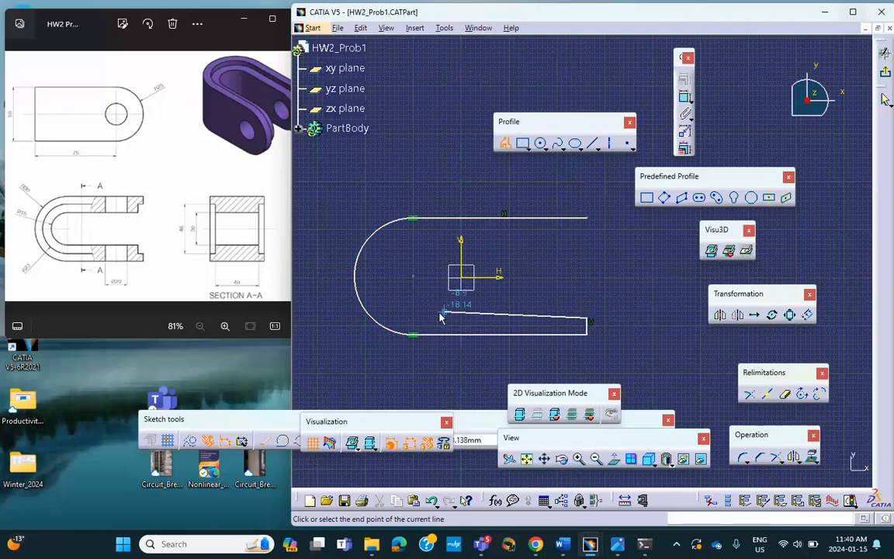
pyautogui.click(413, 319)
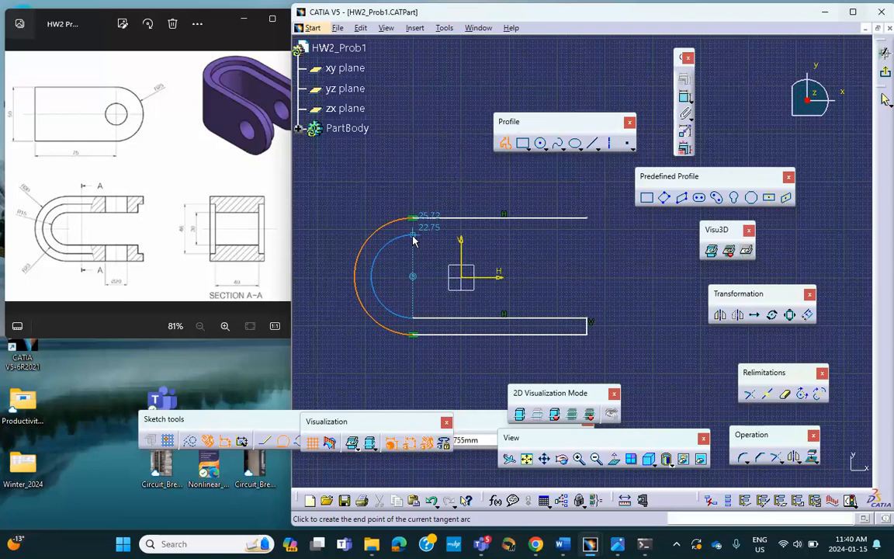
pyautogui.click(413, 236)
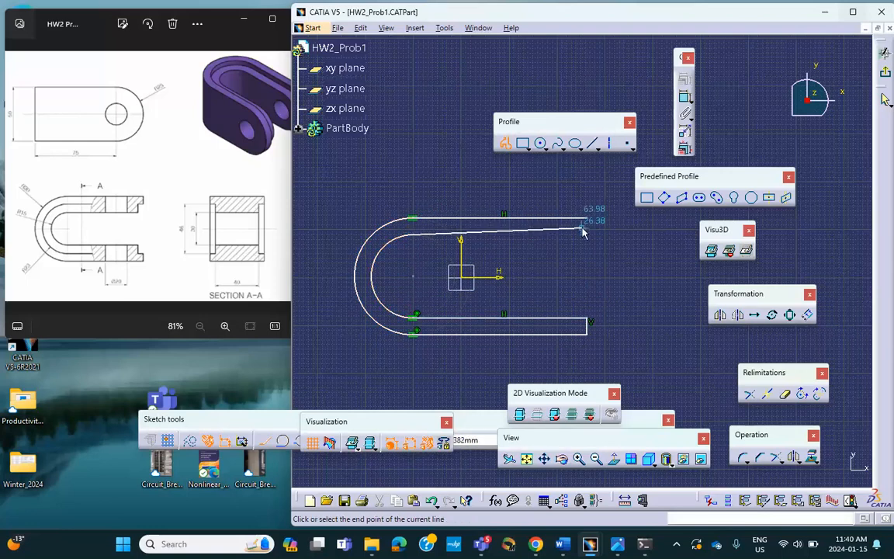
pyautogui.click(589, 234)
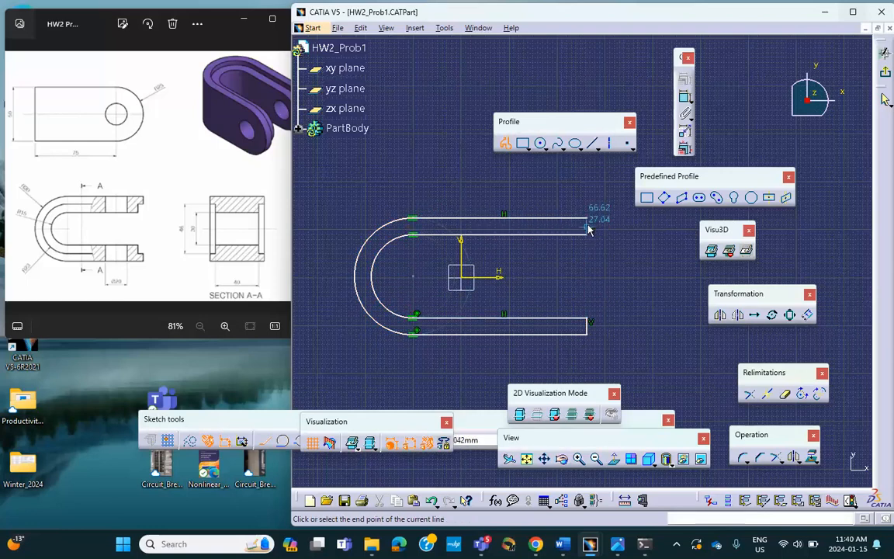
pyautogui.click(589, 219)
pyautogui.moveTo(509, 381); pyautogui.dragTo(499, 329, button='middle')
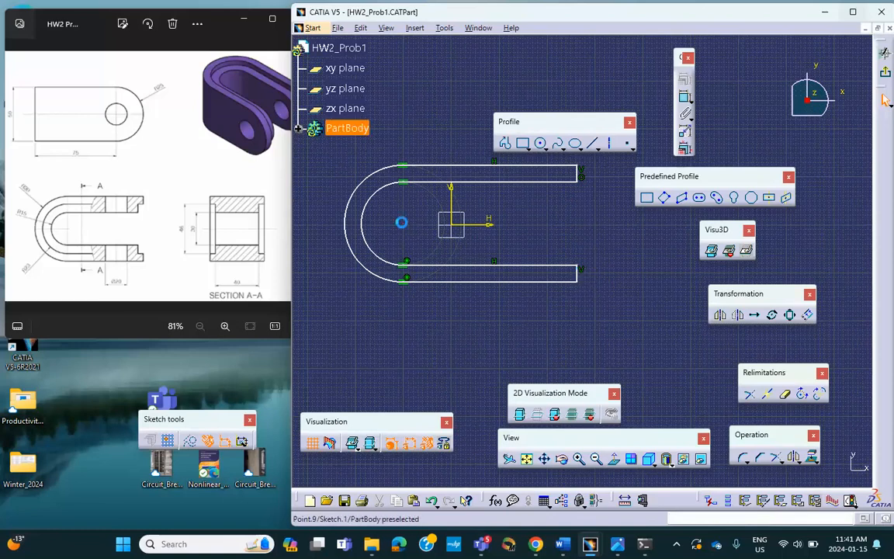
# Constrain the arcs' common centre point to be coincident with the sketch's horizontal axis.
pyautogui.click(440, 263)
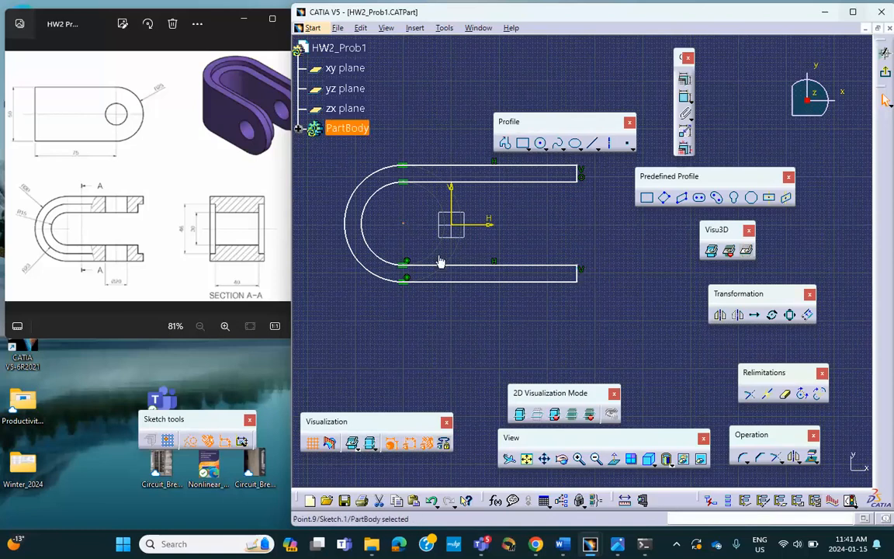
pyautogui.keyDown('ctrl'); pyautogui.click(490, 225); pyautogui.keyUp('ctrl')
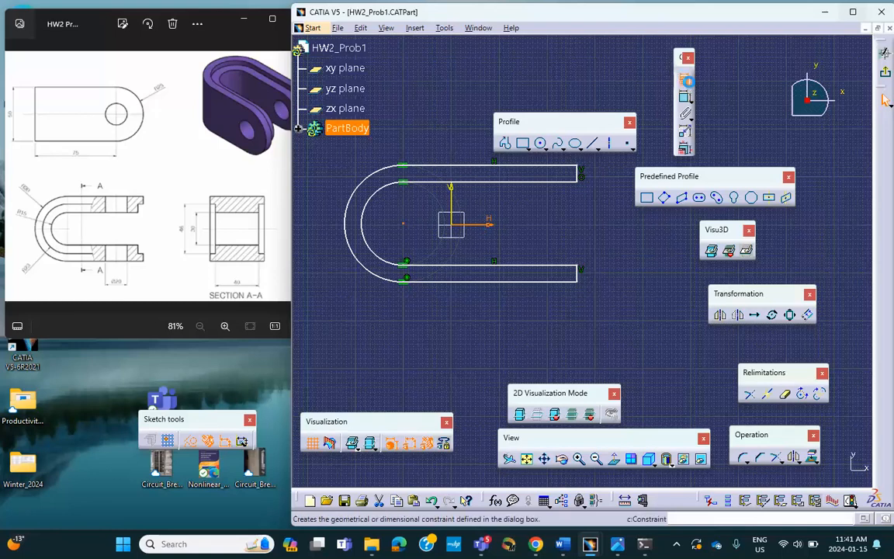
pyautogui.click(684, 79)
pyautogui.click(799, 292)
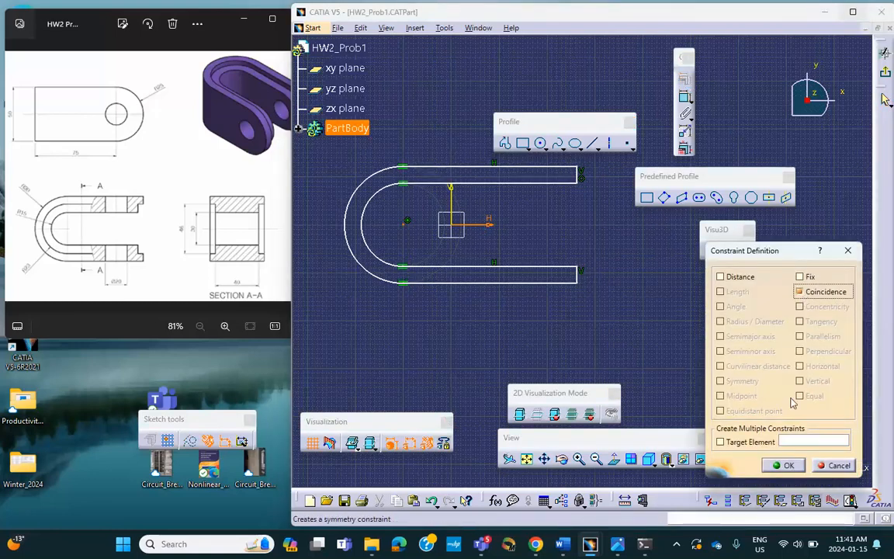
pyautogui.click(788, 466)
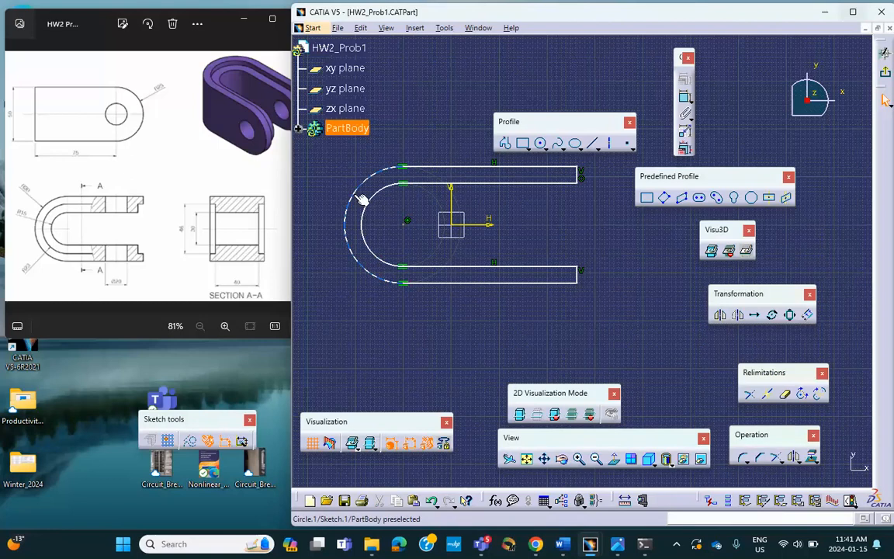
# Dimension the outer arc of the U profile and set its radius to 30 mm.
pyautogui.click(690, 100)
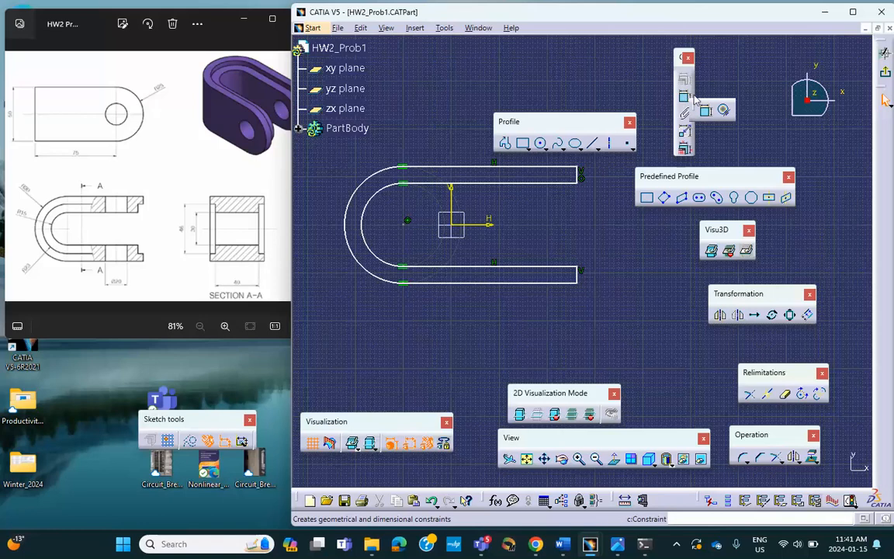
pyautogui.click(705, 109)
pyautogui.click(377, 178)
pyautogui.click(336, 169)
pyautogui.doubleClick(342, 165)
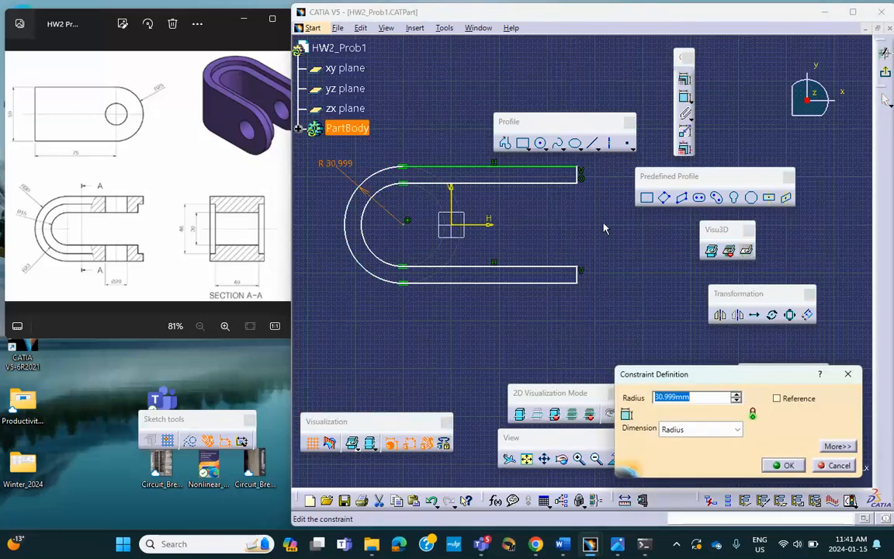
pyautogui.write('30')
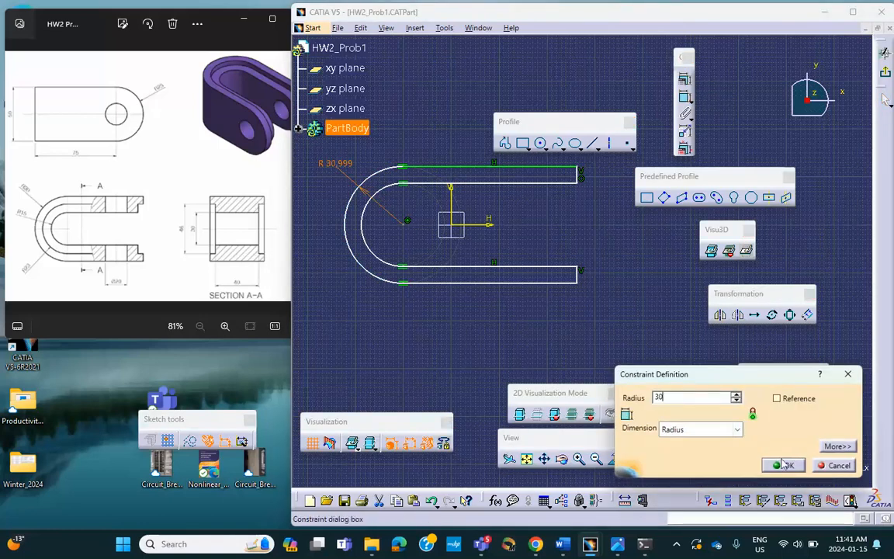
pyautogui.click(784, 465)
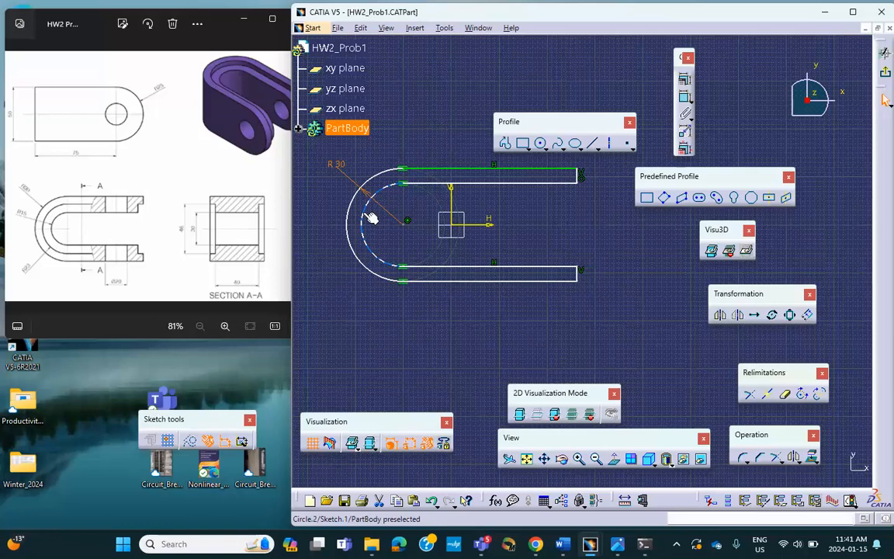
# Dimension the inner arc of the U profile and set its radius to 23 mm.
pyautogui.click(372, 218)
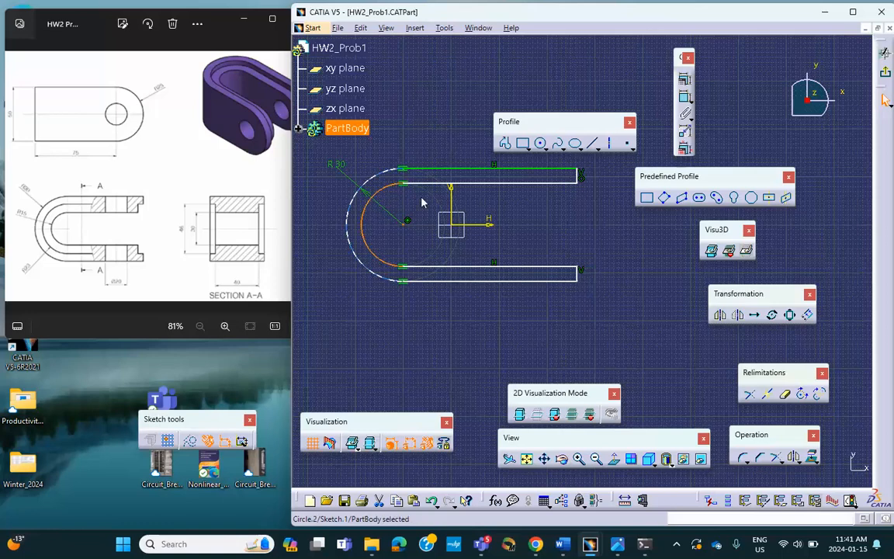
pyautogui.click(685, 97)
pyautogui.click(336, 226)
pyautogui.doubleClick(329, 223)
pyautogui.write('23')
pyautogui.click(784, 465)
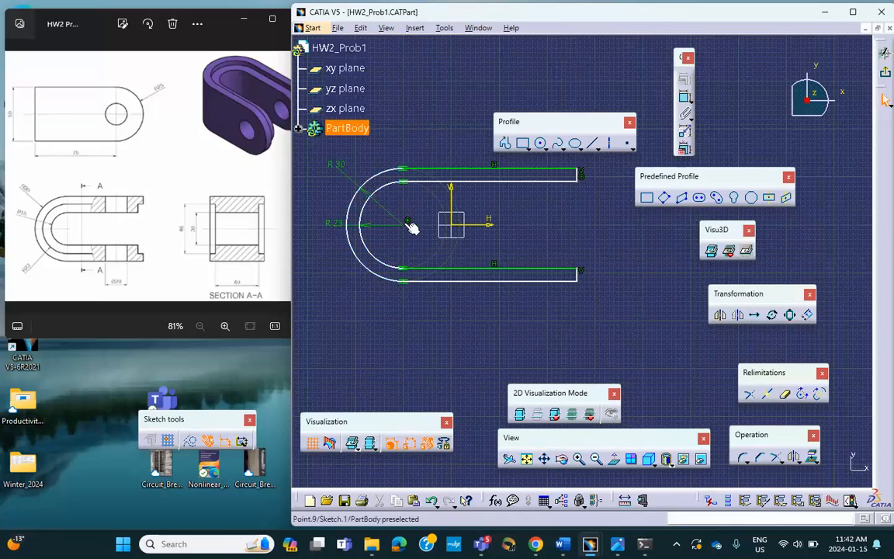
# Dimension the lower outer straight line of the U profile and set its length to 40 mm.
pyautogui.click(642, 500)
pyautogui.click(514, 281)
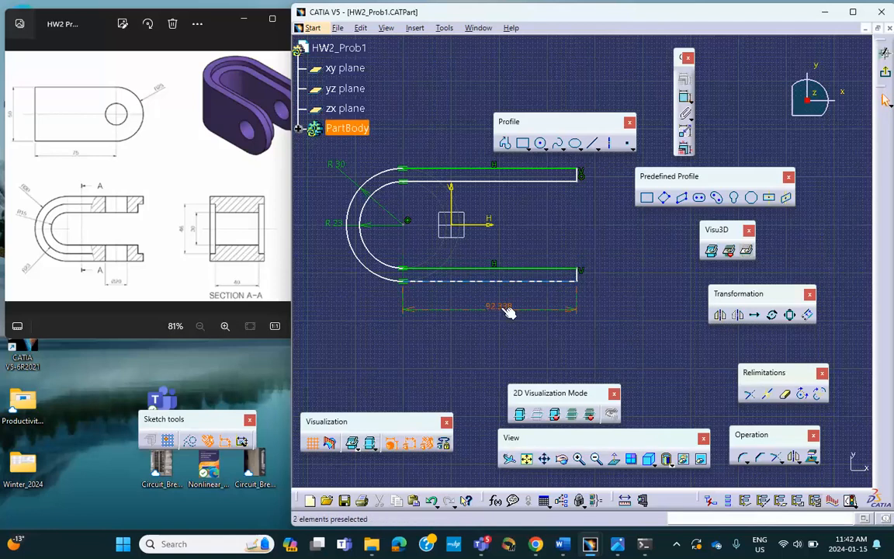
pyautogui.click(506, 310)
pyautogui.doubleClick(506, 309)
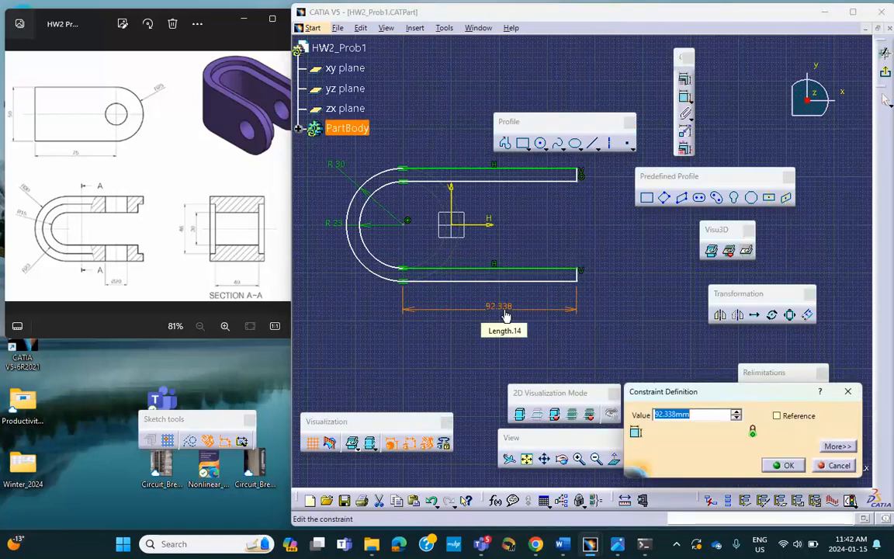
pyautogui.write('40')
pyautogui.press('Return')
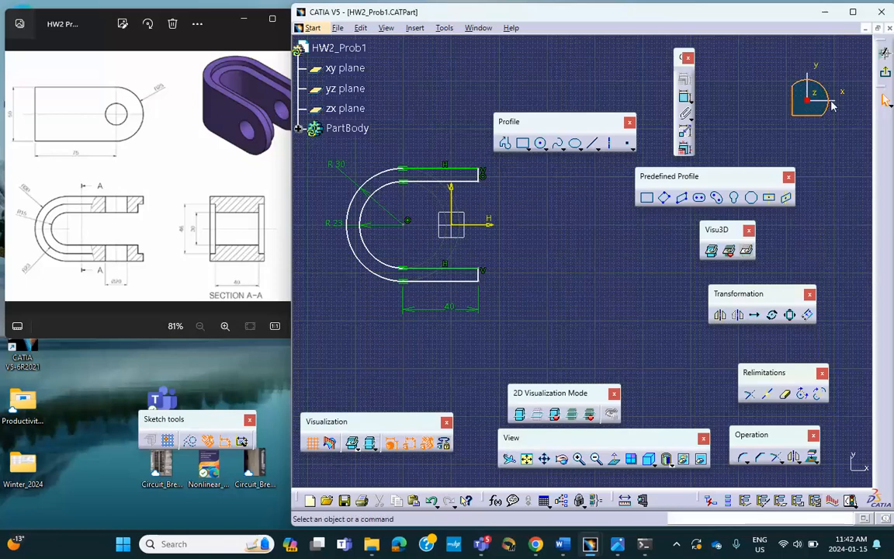
# Exit the sketch and extrude the U profile as a pad with a length of 25 mm and mirrored extent.
pyautogui.click(684, 131)
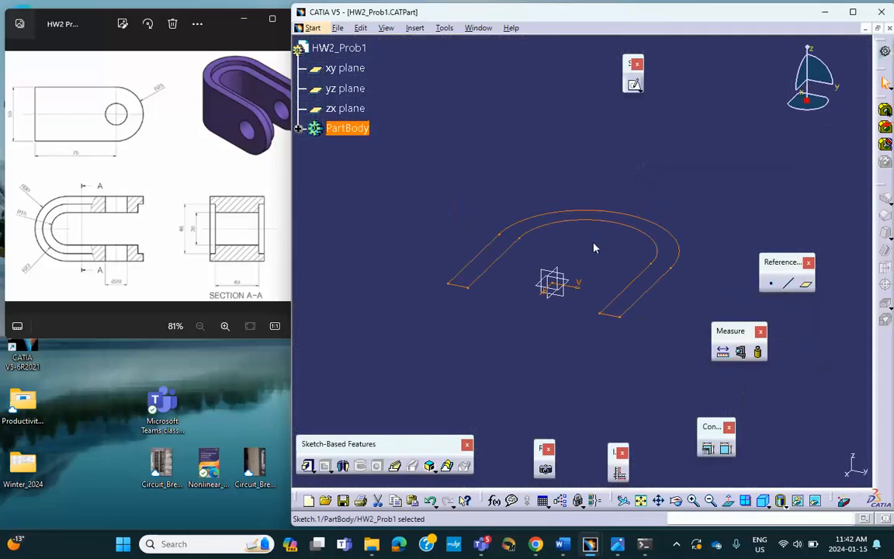
pyautogui.click(633, 86)
pyautogui.click(308, 466)
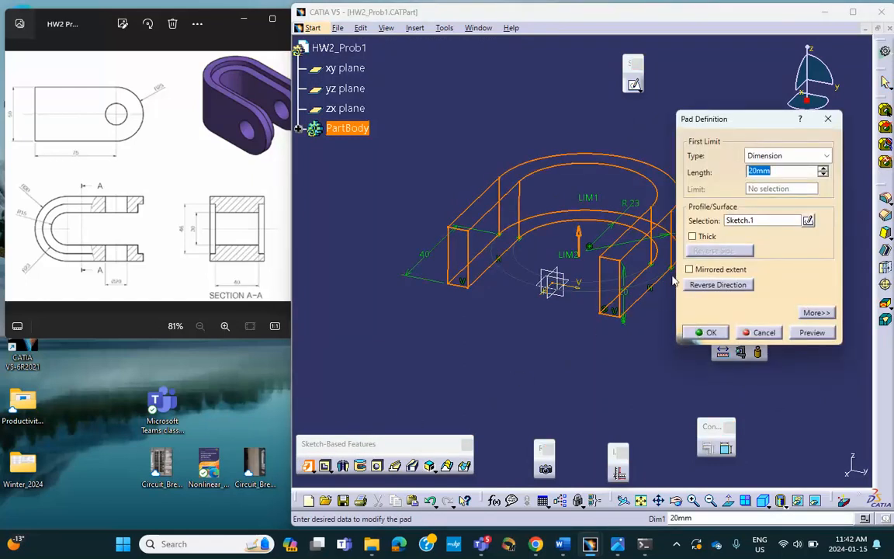
pyautogui.click(691, 270)
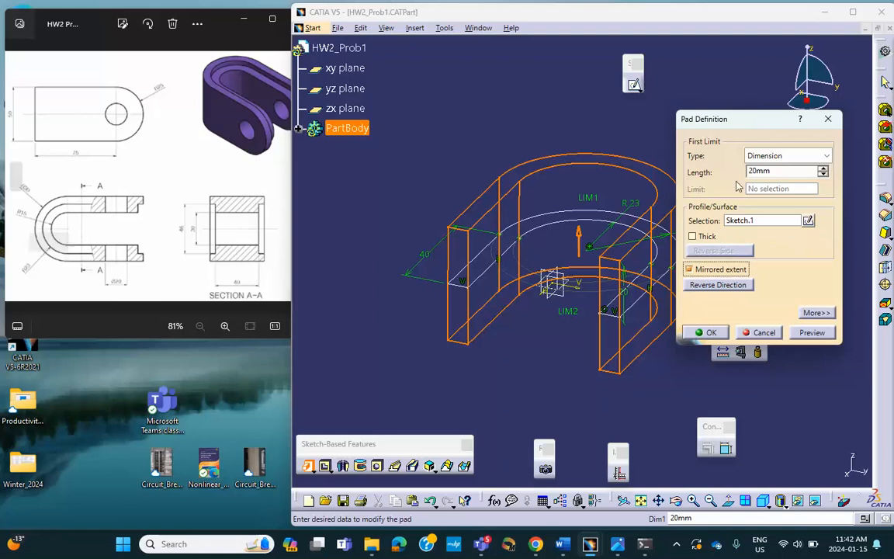
pyautogui.moveTo(774, 174); pyautogui.dragTo(706, 173)
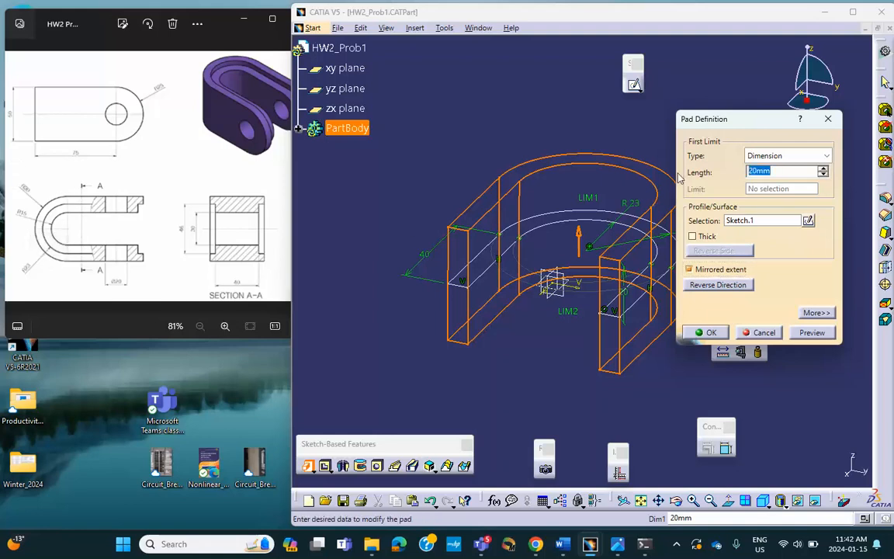
pyautogui.write('25')
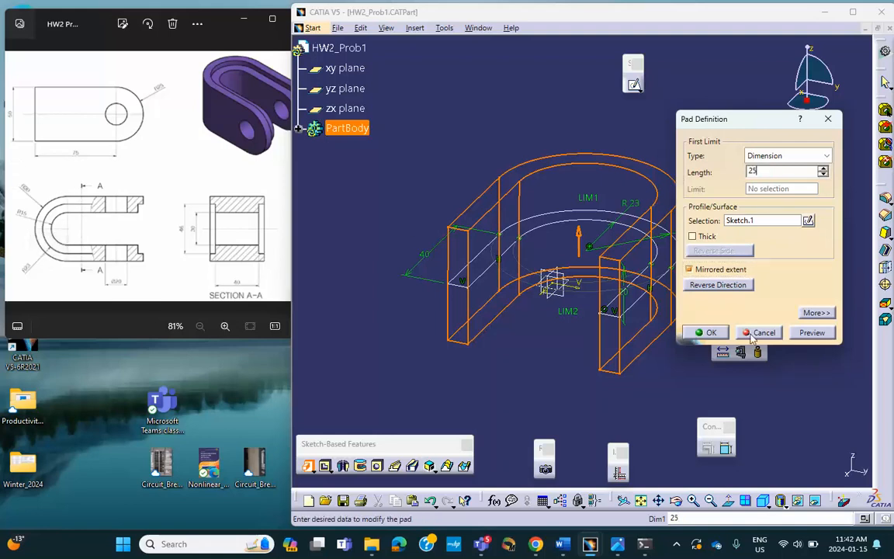
pyautogui.click(711, 333)
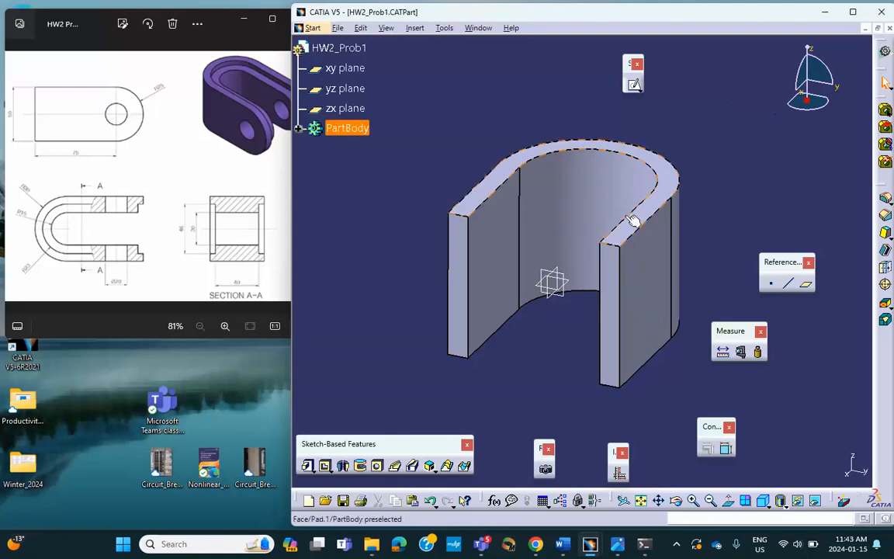
# Start a new sketch on the xy plane of the part.
pyautogui.click(560, 281)
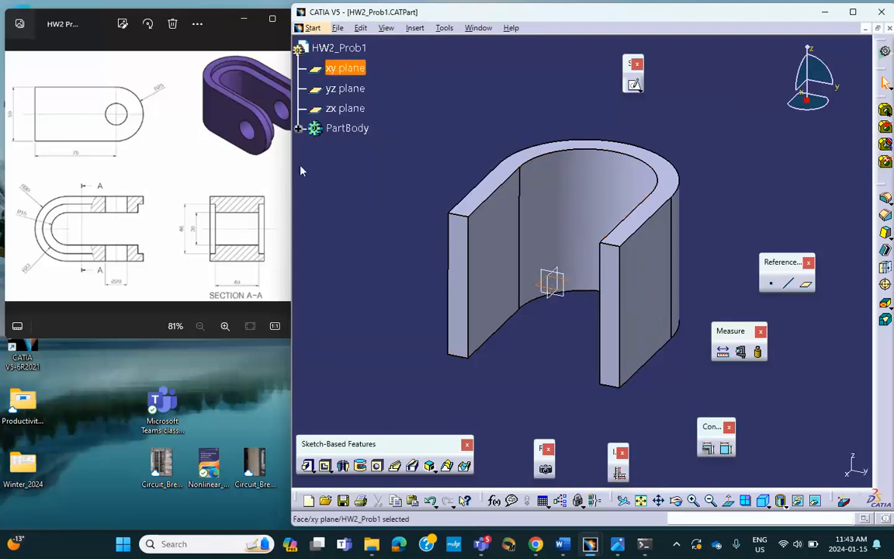
pyautogui.click(300, 129)
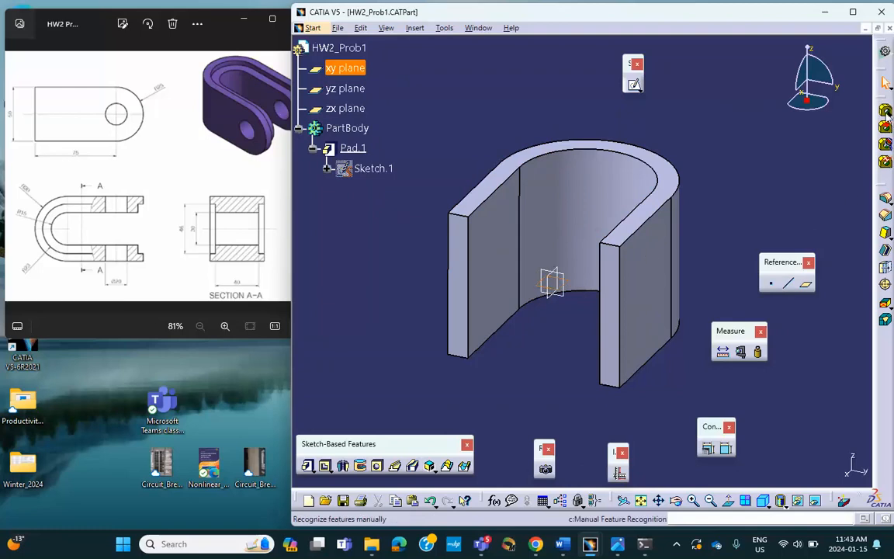
pyautogui.click(633, 84)
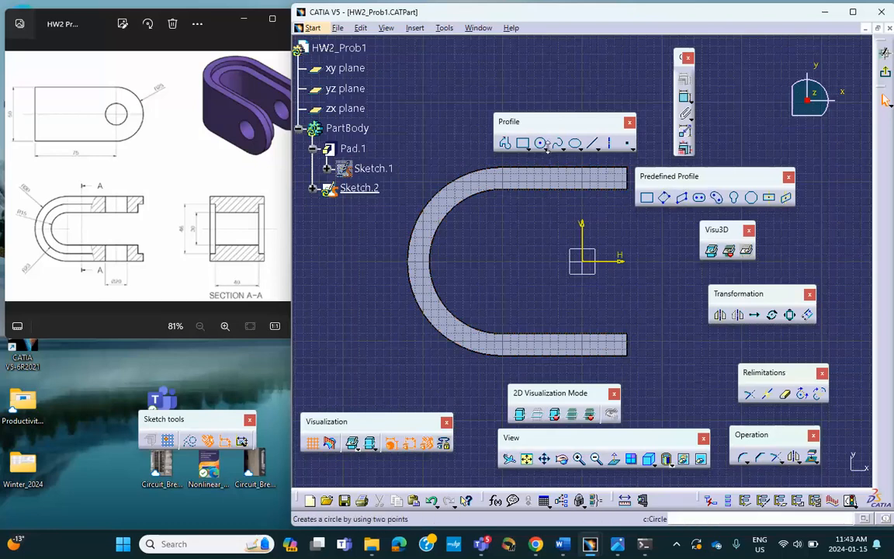
# Sketch a closed U profile with tangent arcs inside the existing U, its legs about 32 mm long and about 5 mm thick.
pyautogui.click(505, 145)
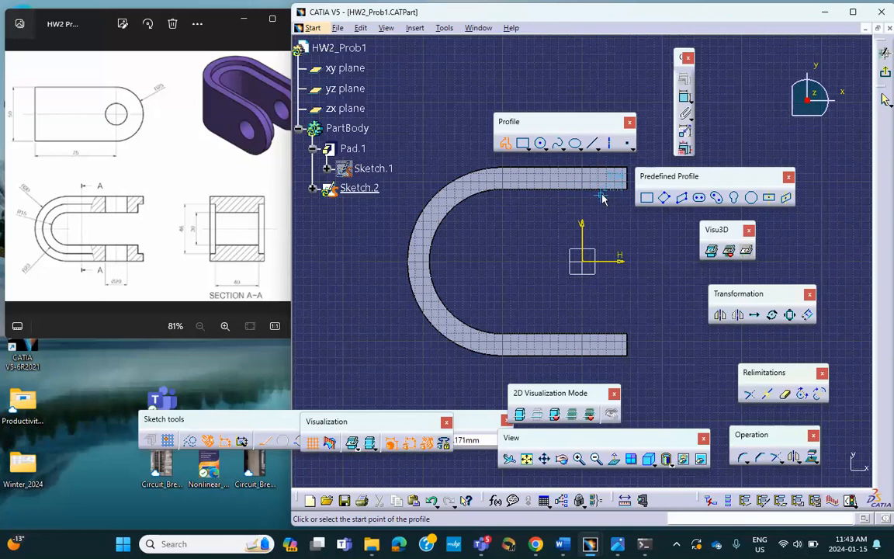
pyautogui.click(602, 195)
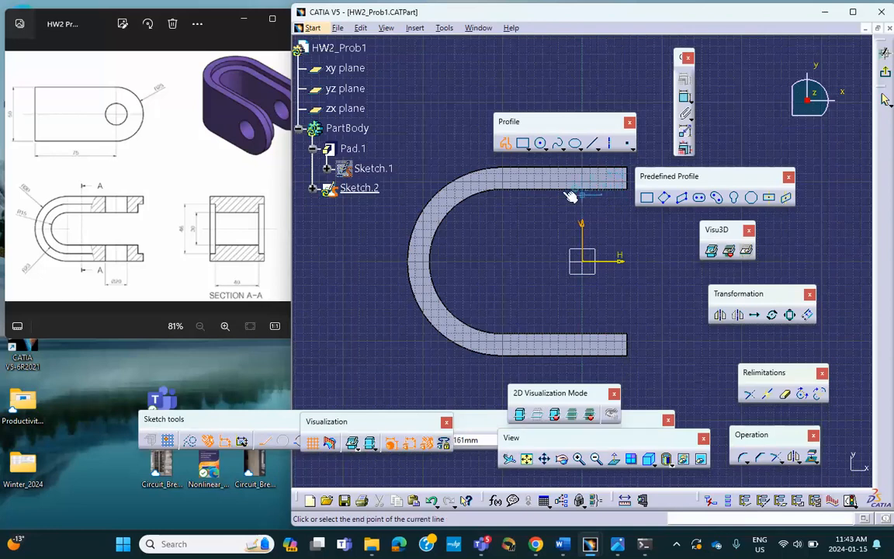
pyautogui.click(499, 197)
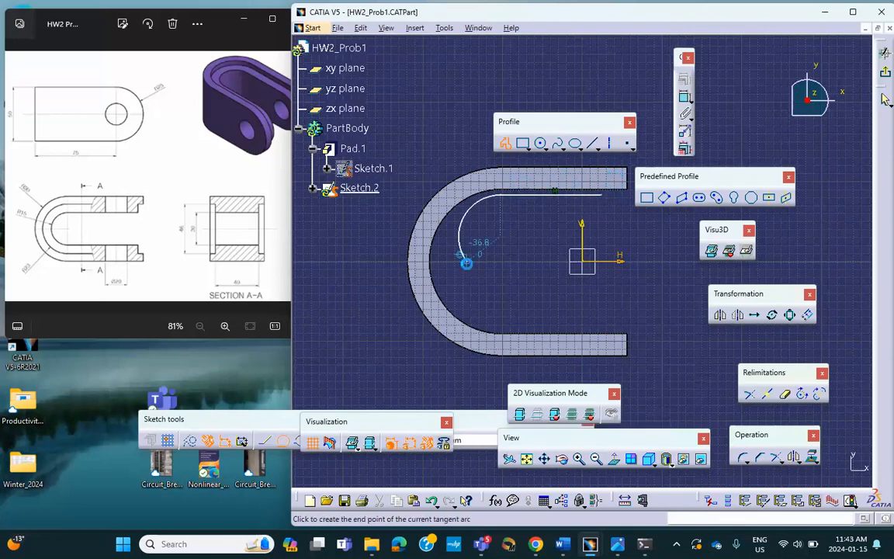
pyautogui.click(500, 326)
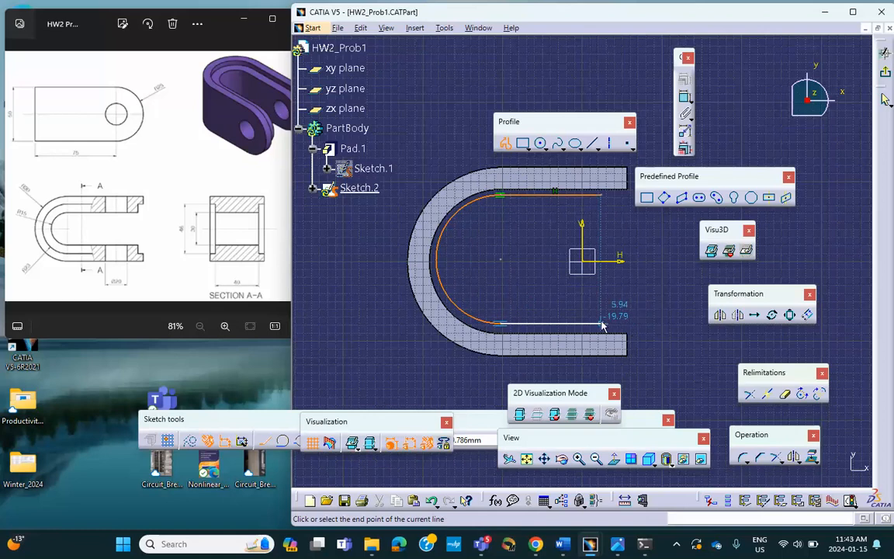
pyautogui.click(601, 324)
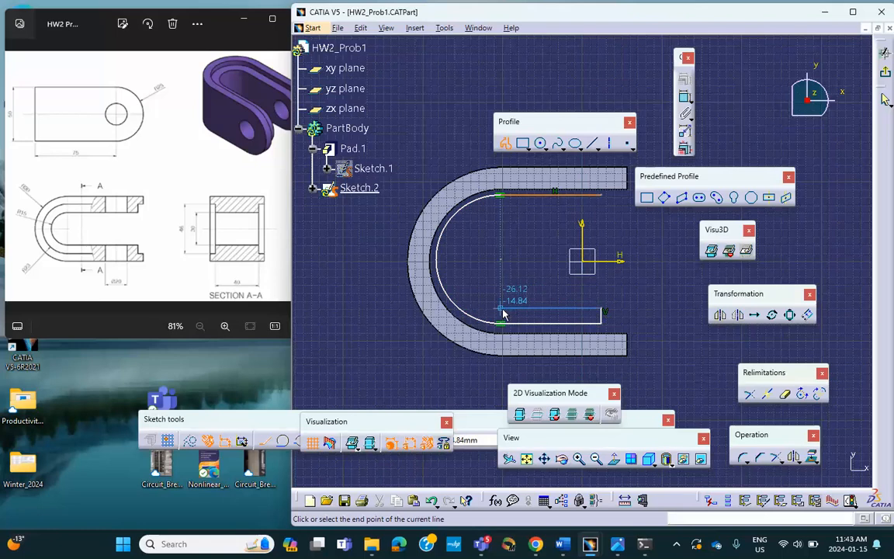
pyautogui.moveTo(504, 309); pyautogui.dragTo(478, 251)
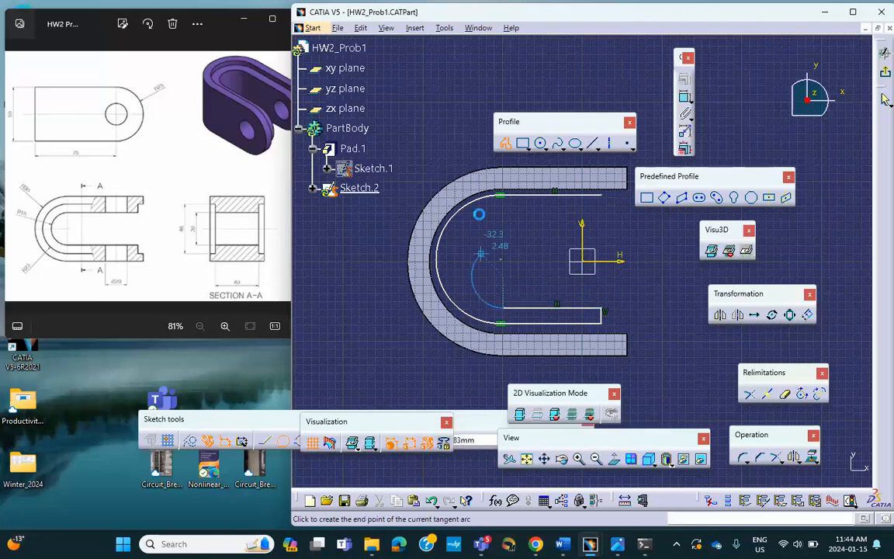
pyautogui.click(504, 210)
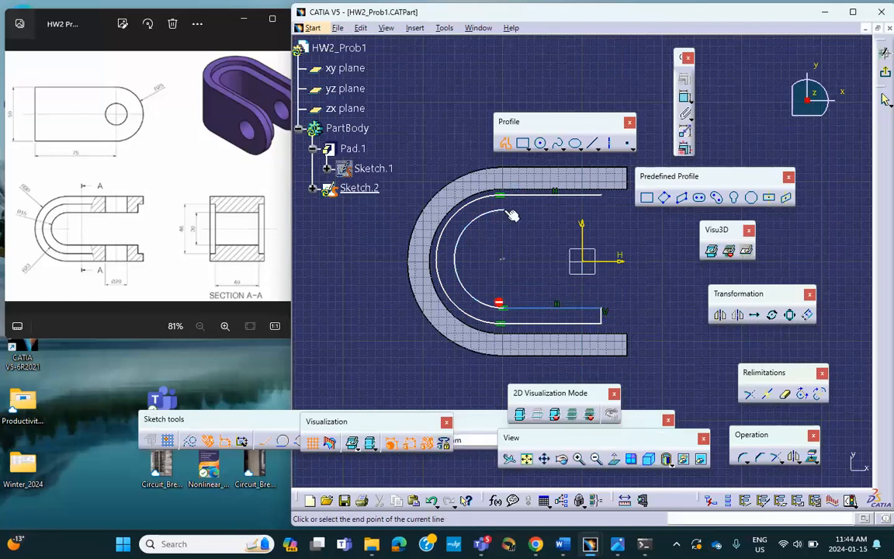
pyautogui.doubleClick(601, 209)
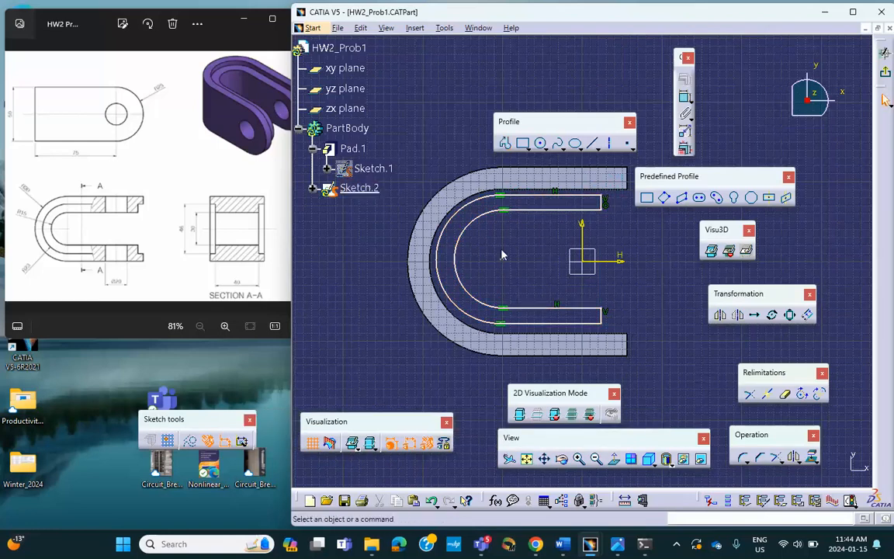
# Constrain the centre point of the new profile's inner arc to be coincident with the sketch's horizontal axis.
pyautogui.keyDown('ctrl'); pyautogui.moveTo(550, 279); pyautogui.dragTo(532, 259, button='middle'); pyautogui.keyUp('ctrl')
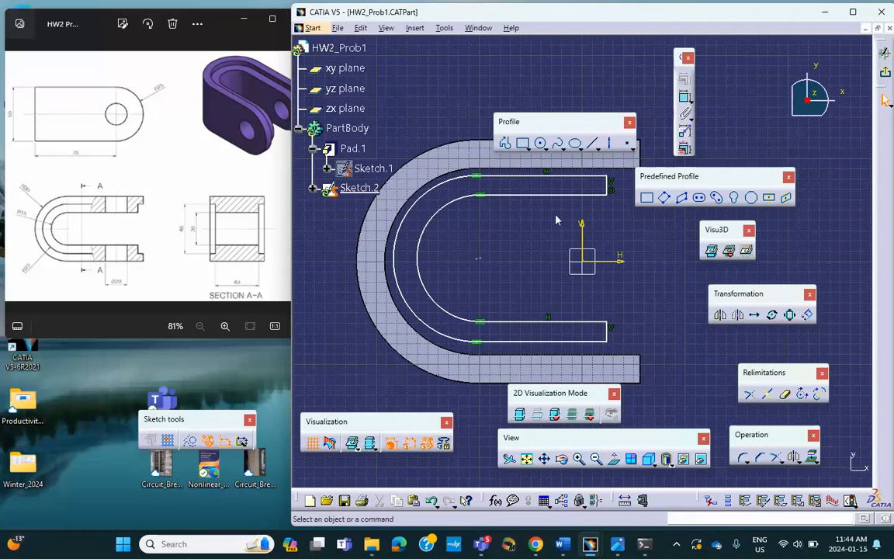
pyautogui.click(479, 259)
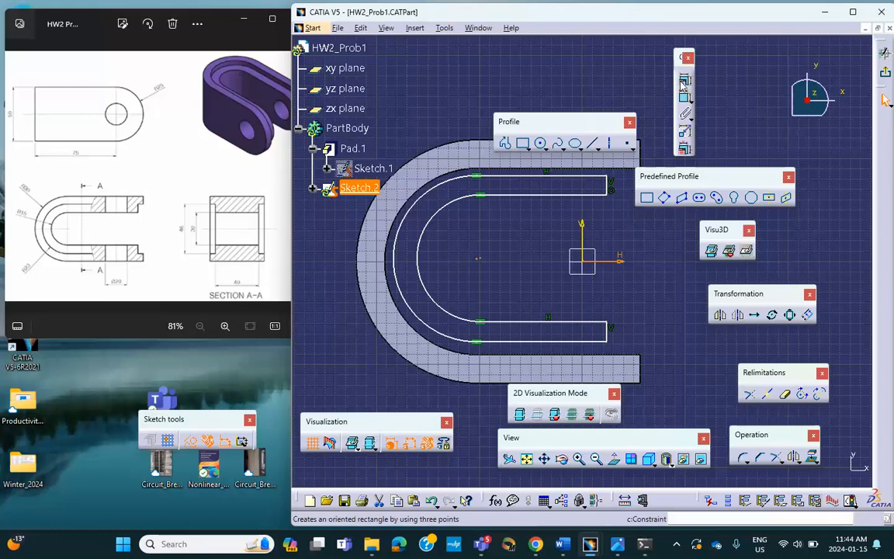
pyautogui.click(683, 81)
pyautogui.click(799, 291)
pyautogui.click(784, 465)
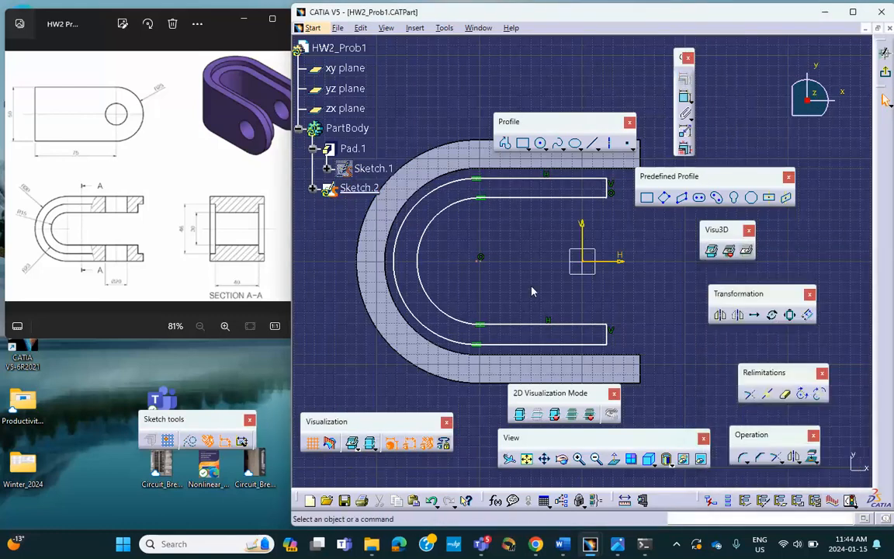
# Constrain the inner and outer arcs of the new U profile to be concentric.
pyautogui.click(432, 201)
pyautogui.keyDown('ctrl'); pyautogui.click(435, 213); pyautogui.keyUp('ctrl')
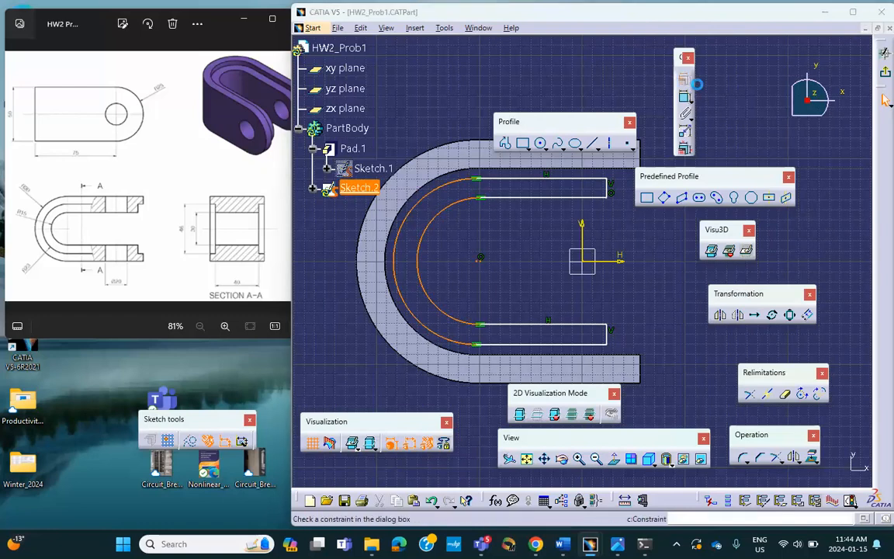
pyautogui.click(685, 80)
pyautogui.click(800, 306)
pyautogui.click(786, 464)
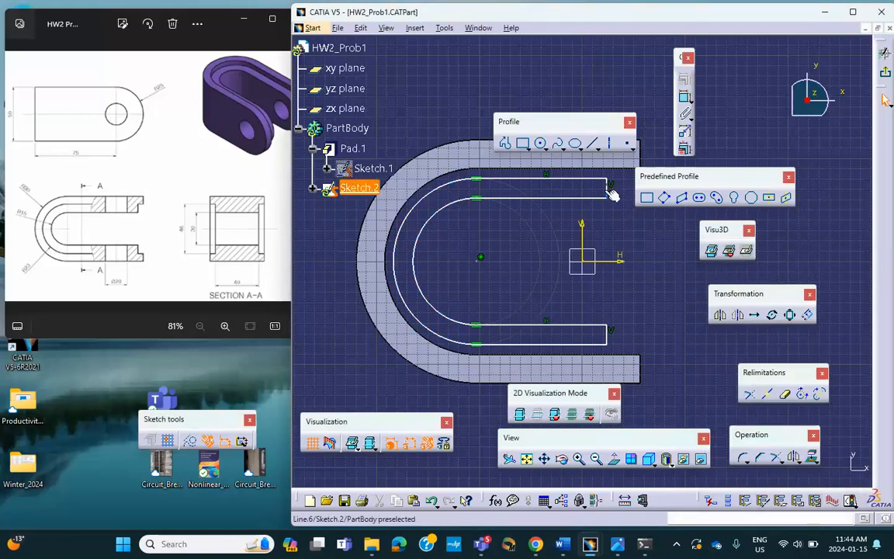
# Constrain the short end line of the new profile's upper leg to be coincident with the end edge of the pad.
pyautogui.moveTo(638, 224)
pyautogui.mouseDown(button='middle')
pyautogui.moveTo(540, 213)
pyautogui.moveTo(547, 240)
pyautogui.mouseUp(button='middle')
pyautogui.click(541, 215)
pyautogui.click(528, 194)
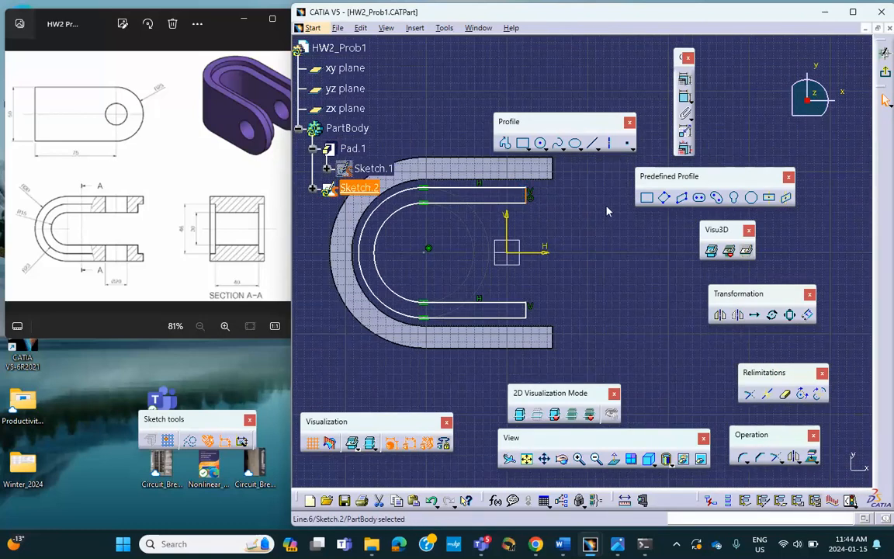
pyautogui.keyDown('ctrl'); pyautogui.click(551, 165); pyautogui.keyUp('ctrl')
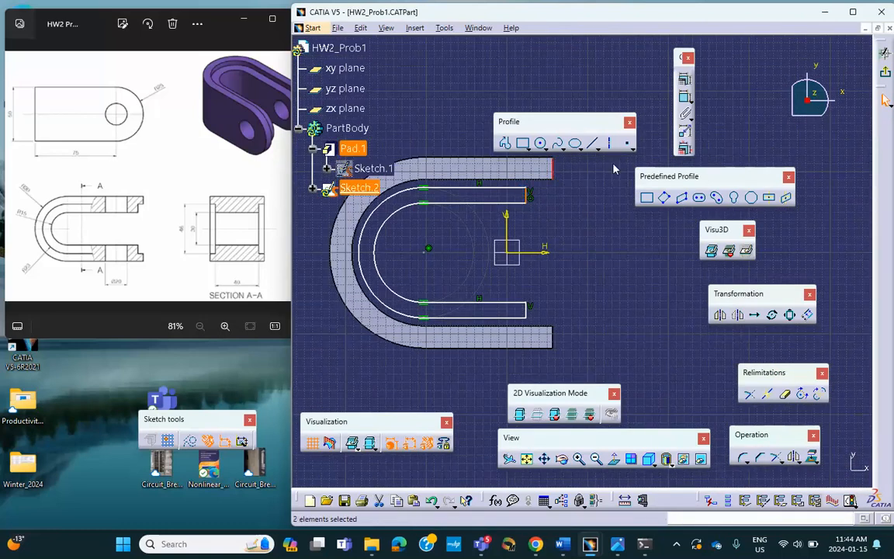
pyautogui.click(682, 95)
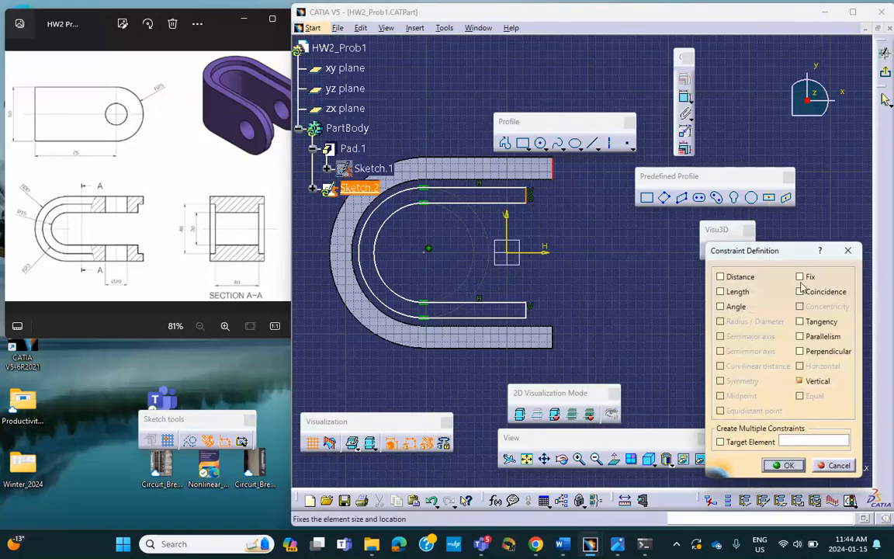
pyautogui.click(802, 293)
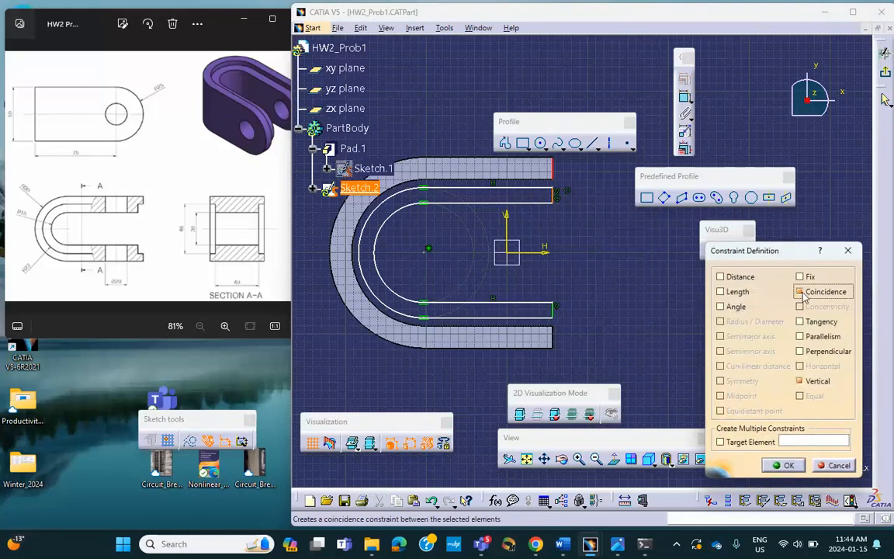
pyautogui.click(789, 466)
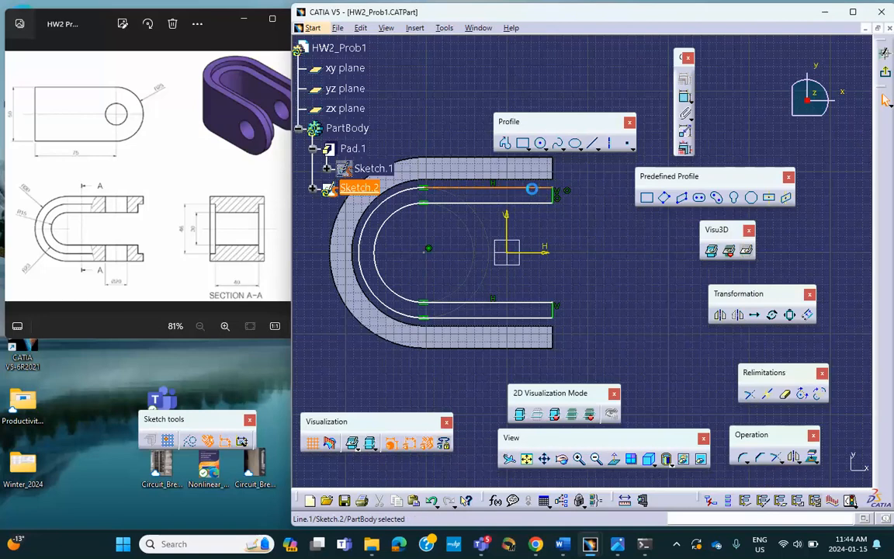
# Constrain the new profile's upper outer line to be coincident with the inner edge of the pad's upper leg.
pyautogui.click(534, 185)
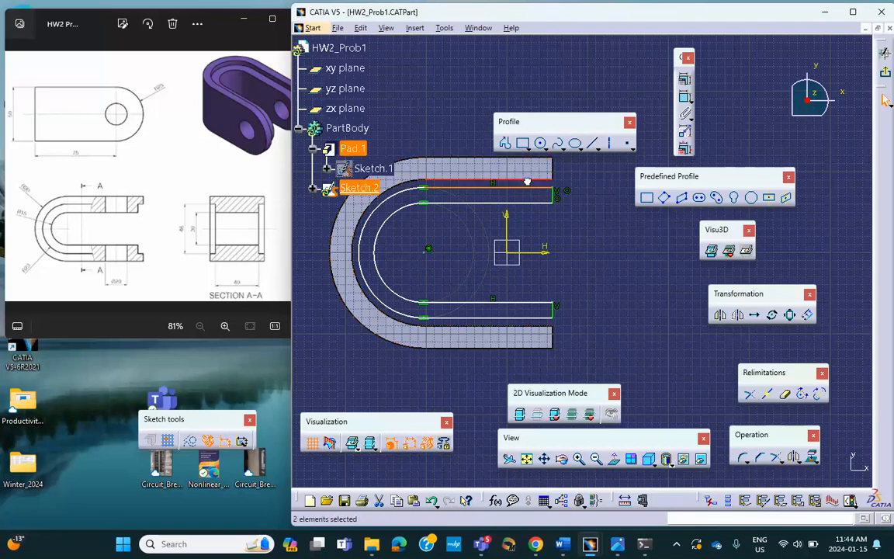
pyautogui.click(683, 79)
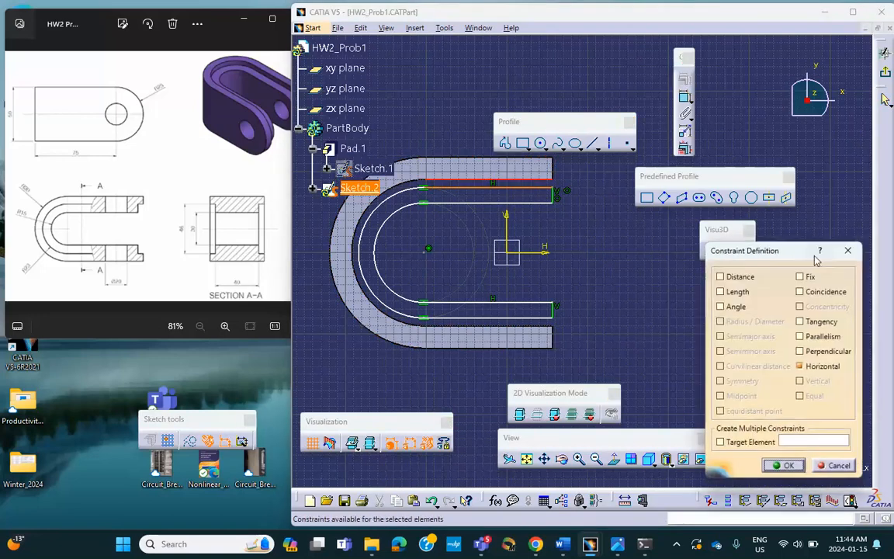
pyautogui.click(800, 291)
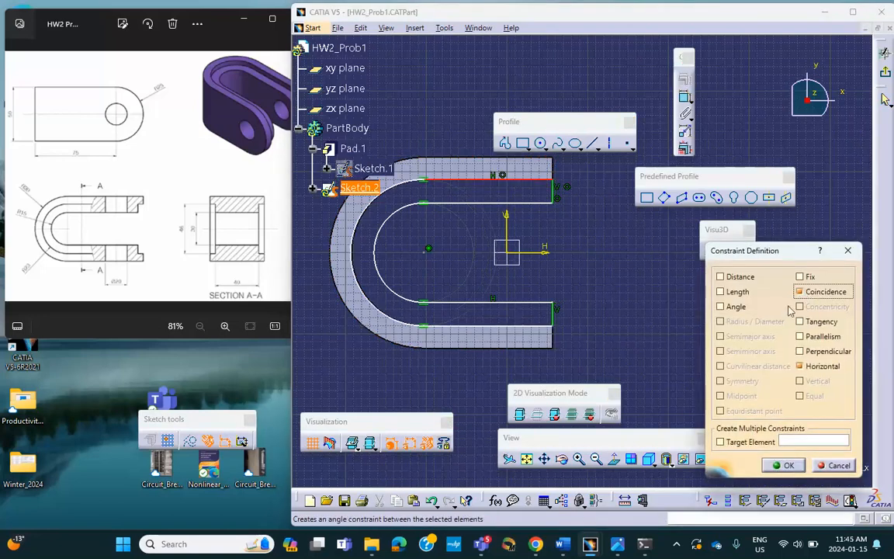
pyautogui.click(785, 464)
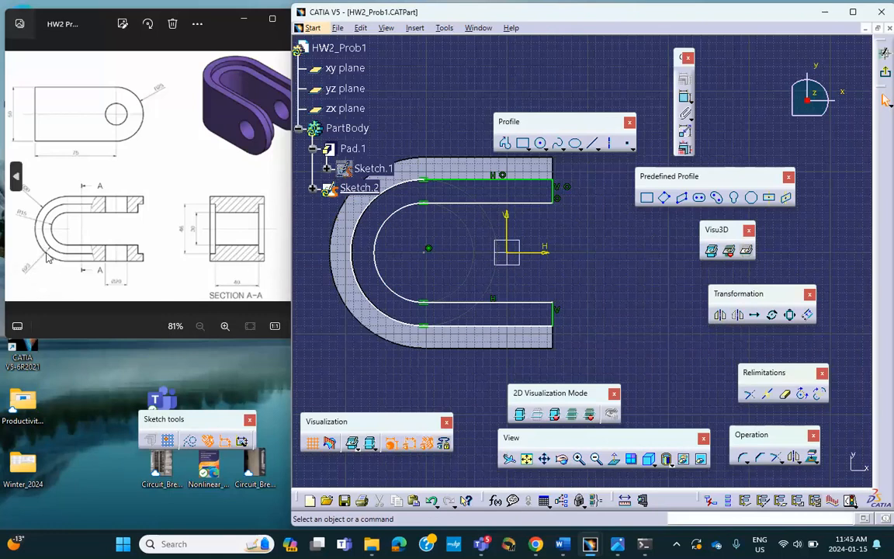
# Dimension the inner arc of the new U profile and set its radius to 15 mm.
pyautogui.click(680, 98)
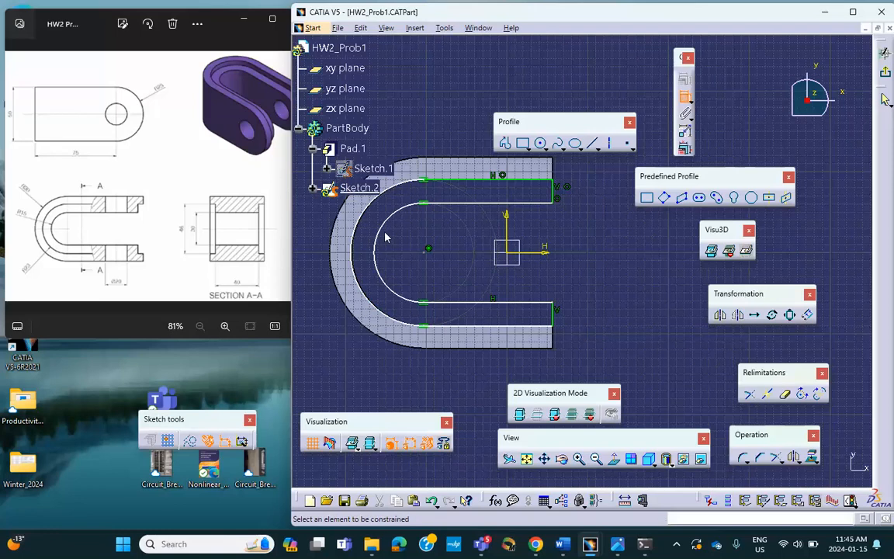
pyautogui.click(376, 235)
pyautogui.click(396, 241)
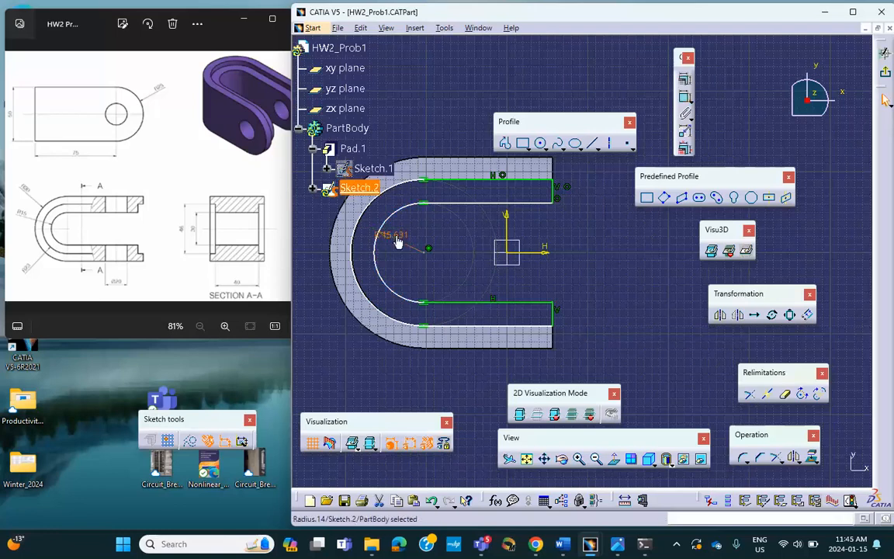
pyautogui.doubleClick(396, 241)
pyautogui.write('15')
pyautogui.click(783, 465)
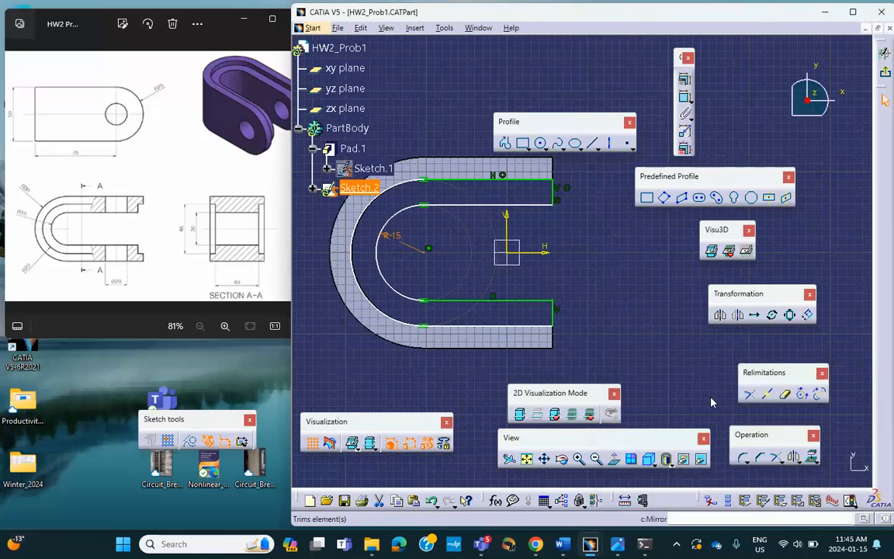
pyautogui.click(712, 402)
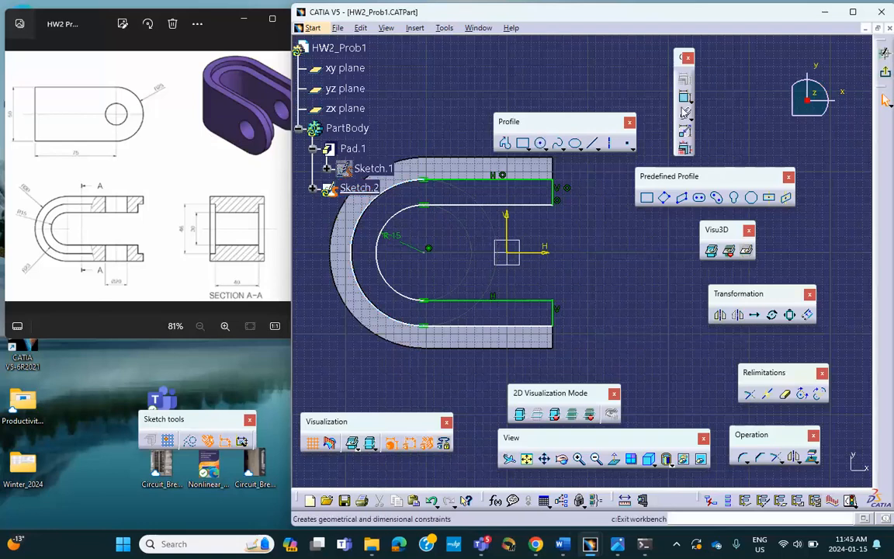
# Finish the inner U sketch and pad it with a length of 23 mm and mirrored extent.
pyautogui.click(876, 79)
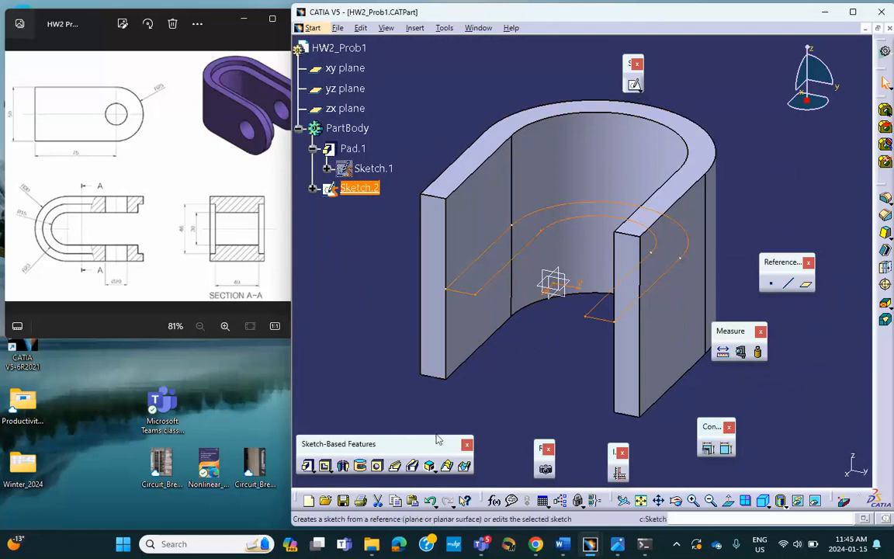
pyautogui.click(307, 466)
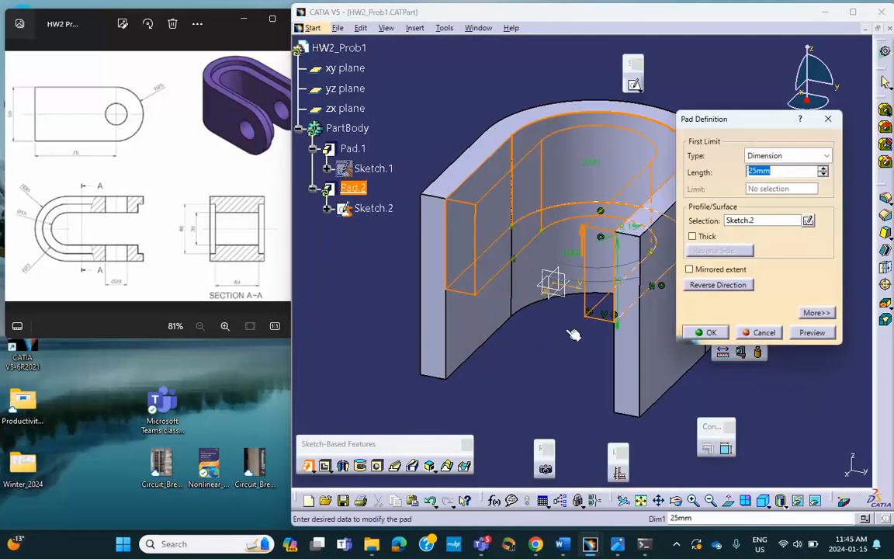
pyautogui.click(689, 270)
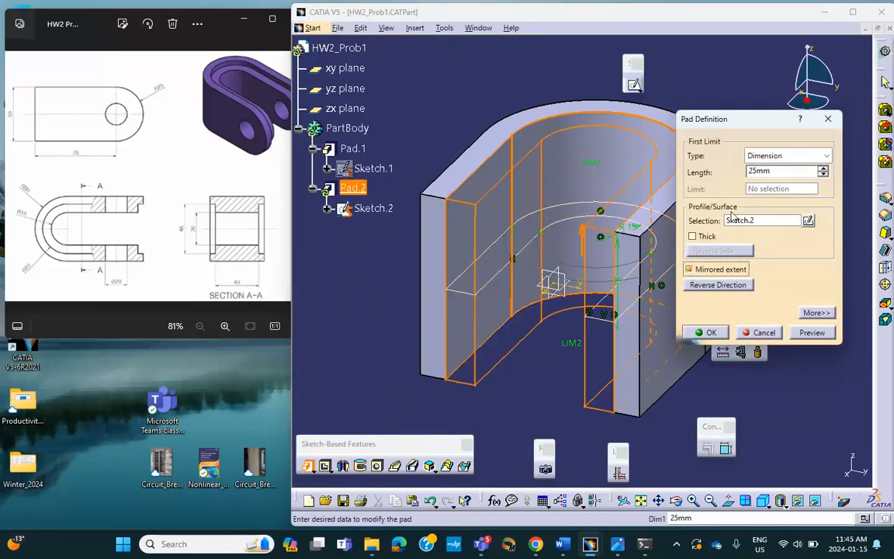
pyautogui.doubleClick(752, 172)
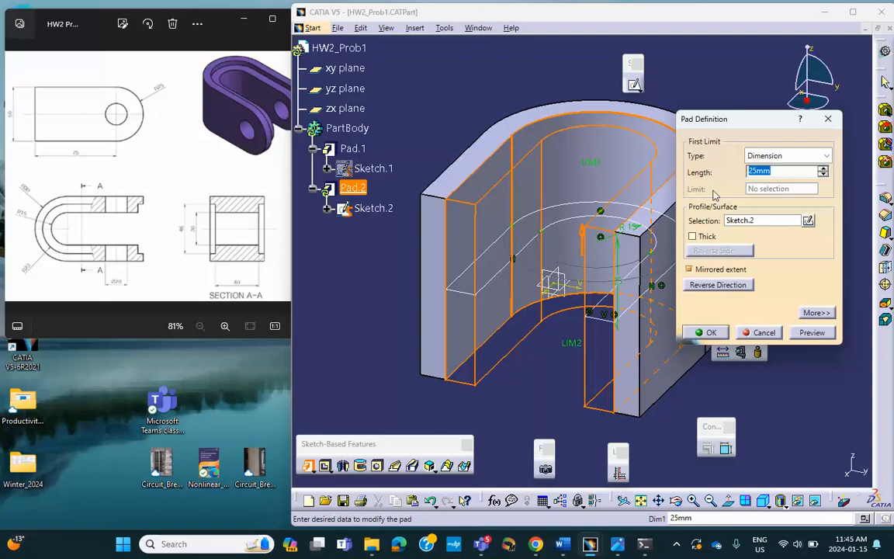
pyautogui.write('24')
pyautogui.press('Return')
pyautogui.click(710, 334)
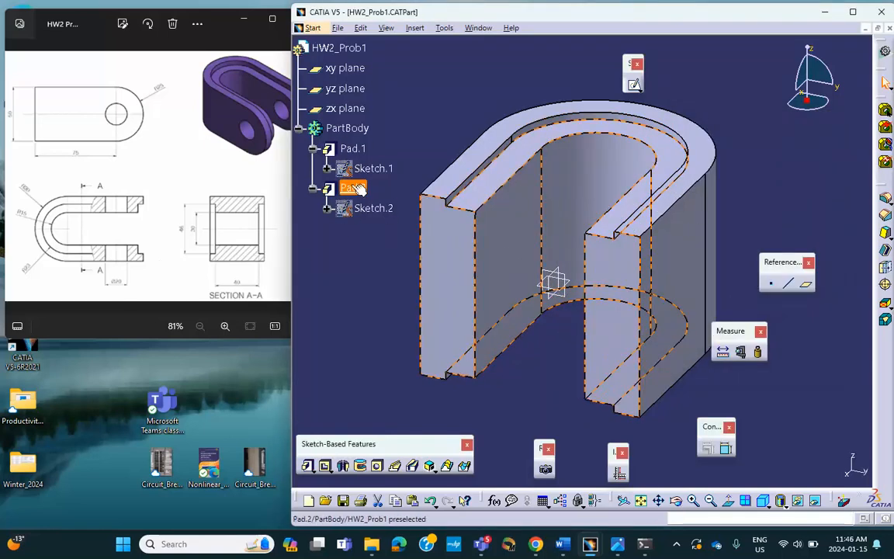
# Set the inner U pad's length to 20 mm.
pyautogui.doubleClick(353, 188)
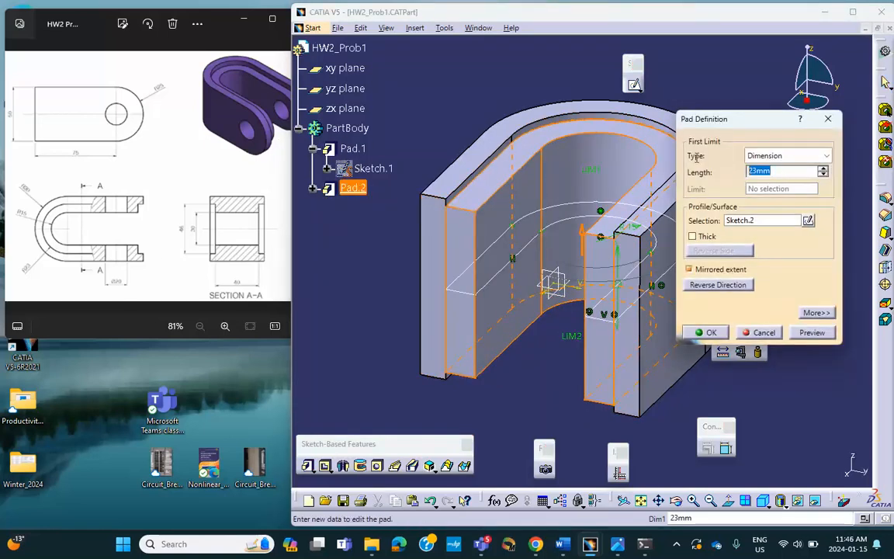
pyautogui.write('20')
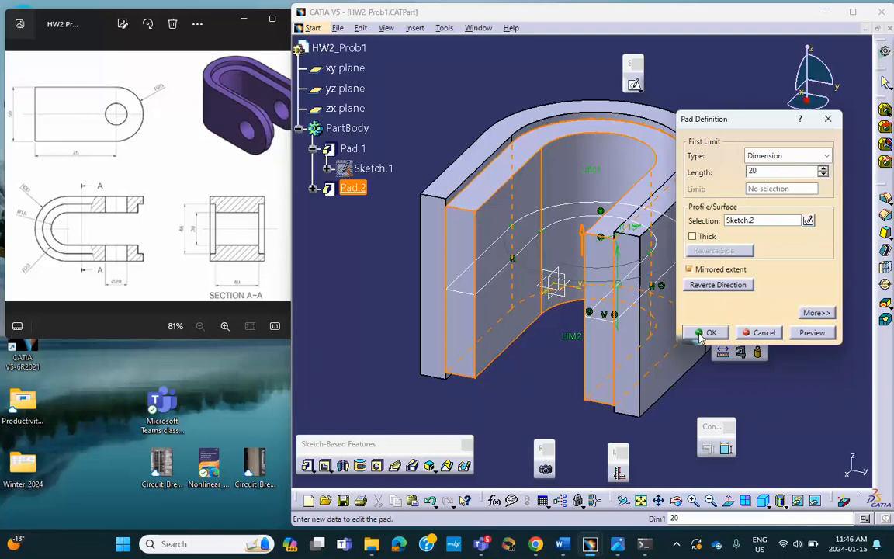
pyautogui.click(706, 333)
pyautogui.click(376, 230)
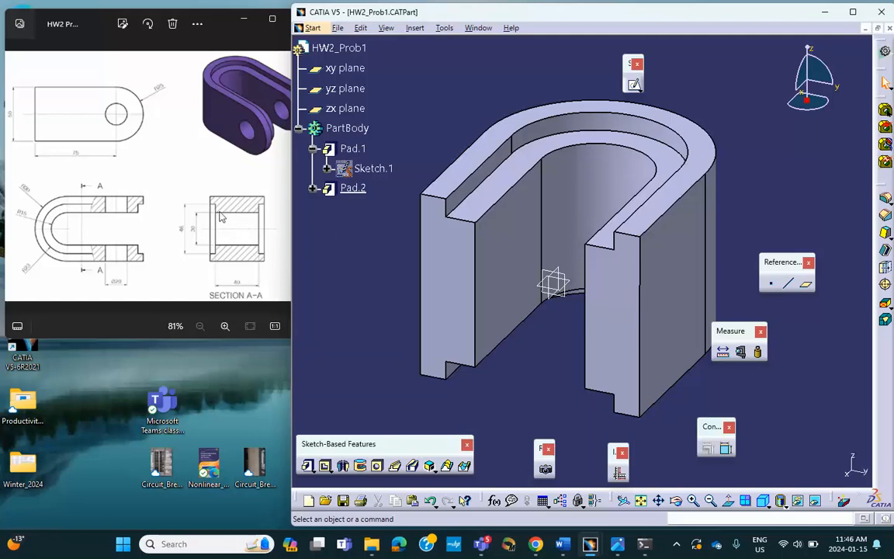
# Try the inner U pad with a length of 10 mm in preview and with a length of 15 mm.
pyautogui.doubleClick(357, 188)
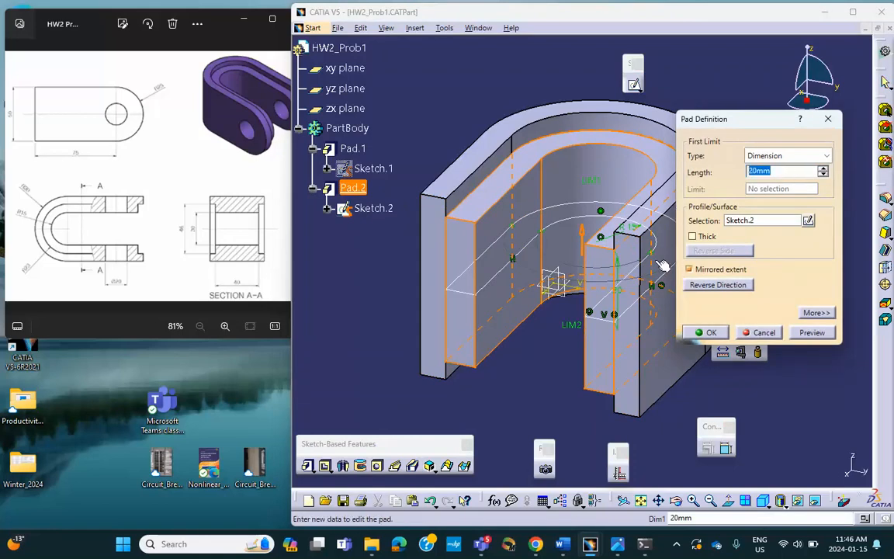
pyautogui.write('10')
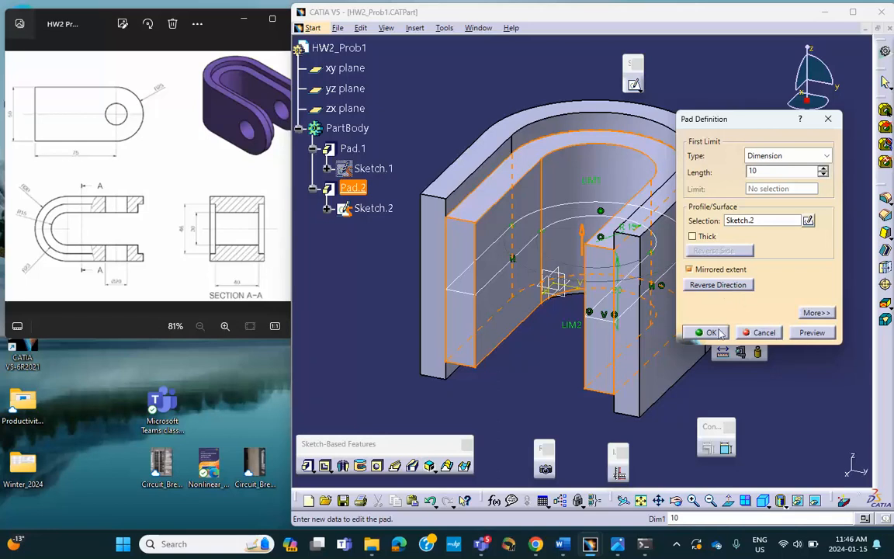
pyautogui.click(811, 332)
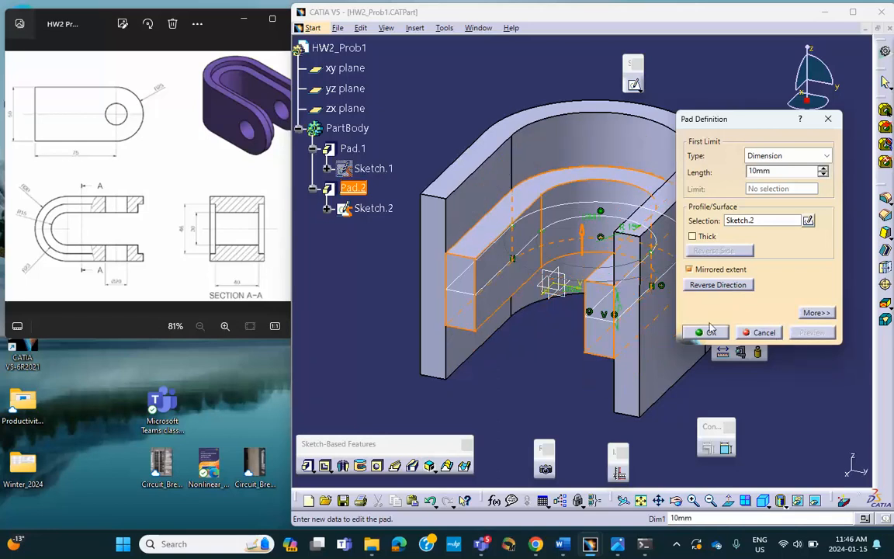
pyautogui.moveTo(772, 172); pyautogui.dragTo(722, 172)
pyautogui.write('15')
pyautogui.click(706, 333)
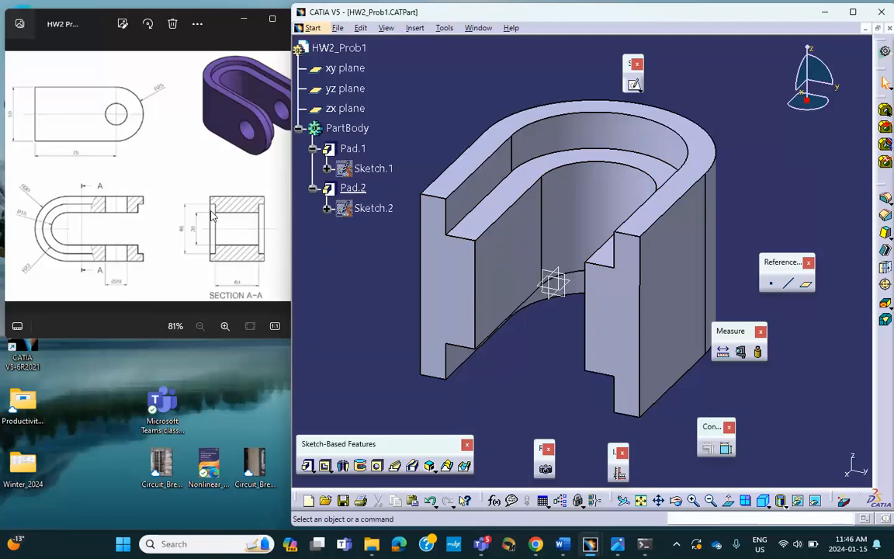
# Reopen the inner U pad's definition and restore its length to 20 mm.
pyautogui.doubleClick(353, 188)
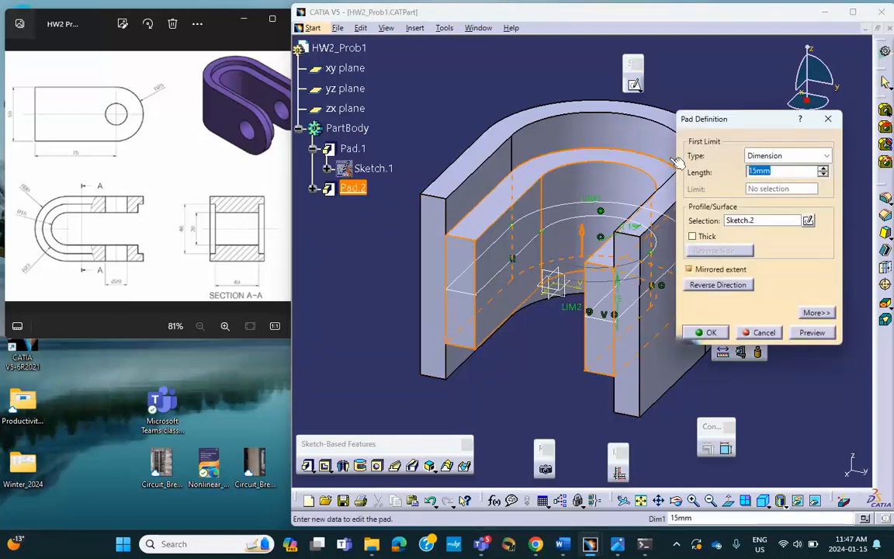
pyautogui.write('20')
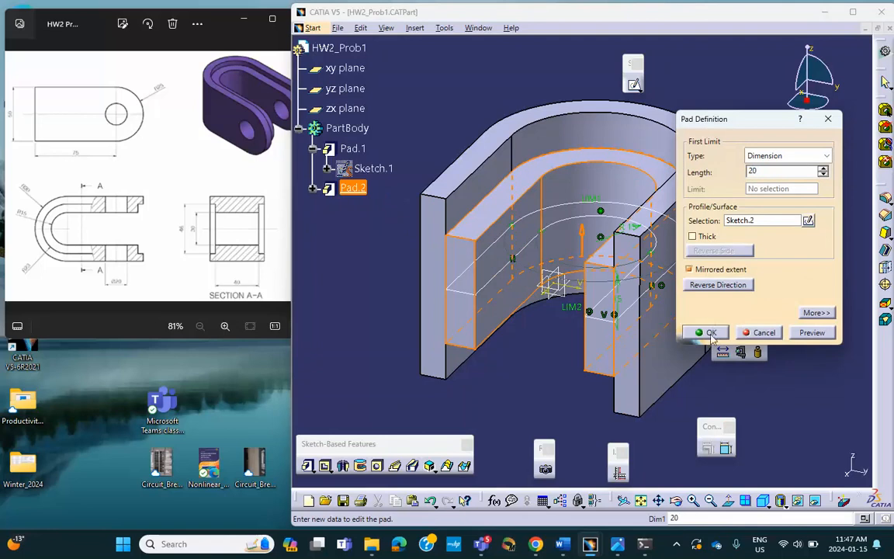
pyautogui.click(709, 332)
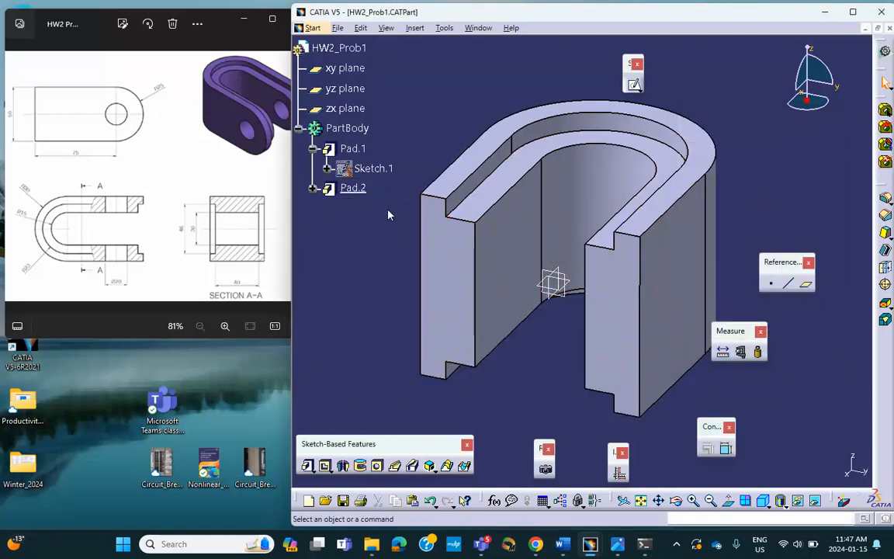
# Start a new sketch on the flat outer side face of the outer U's leg.
pyautogui.moveTo(384, 230); pyautogui.dragTo(514, 305, button='middle')
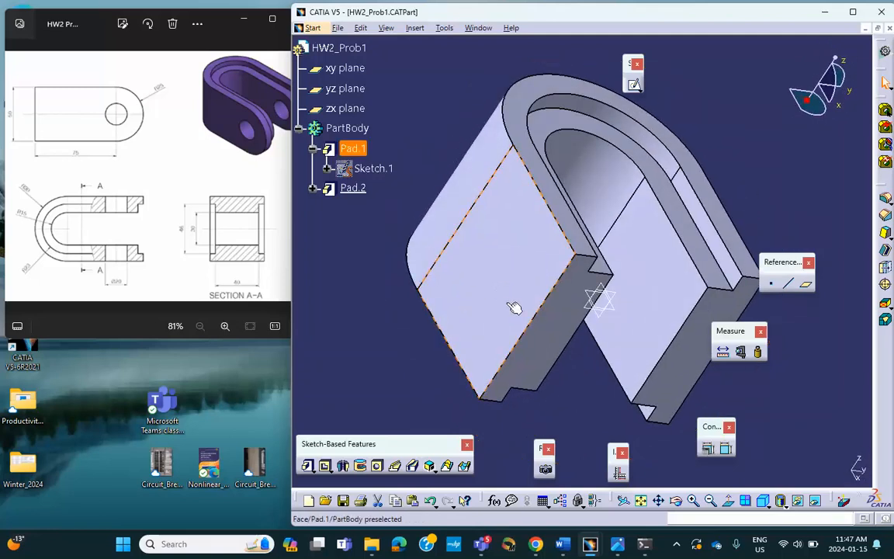
pyautogui.click(510, 303)
pyautogui.moveTo(684, 268); pyautogui.dragTo(580, 229, button='middle')
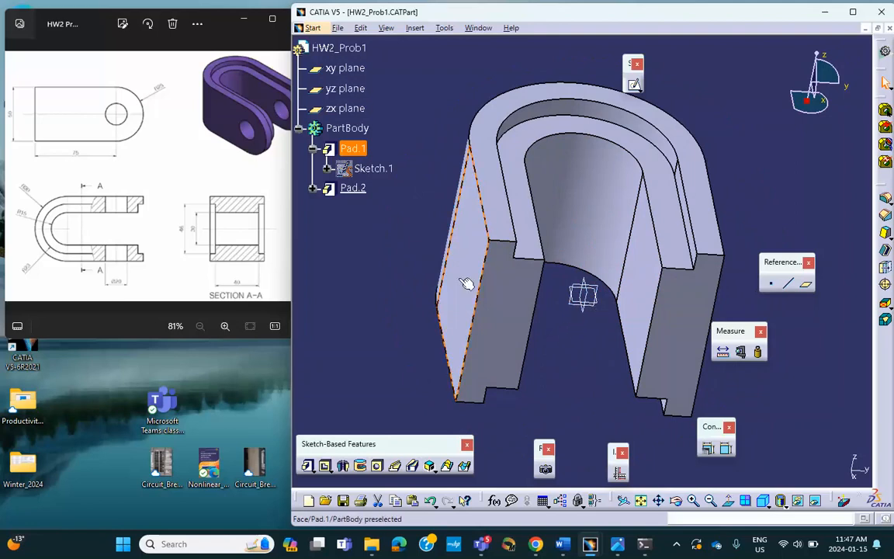
pyautogui.click(634, 86)
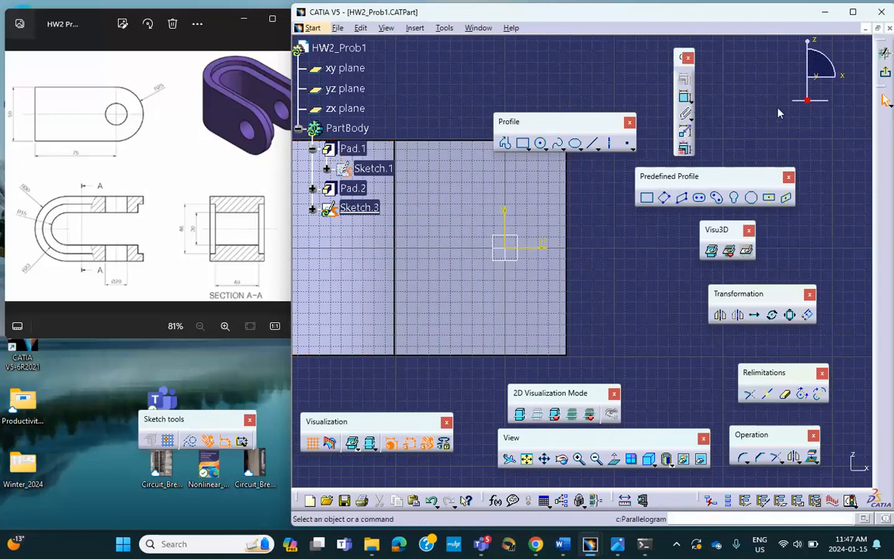
# Try a center-based semicircular arc of about 24 mm radius beyond the leg's end edge and delete it.
pyautogui.click(543, 146)
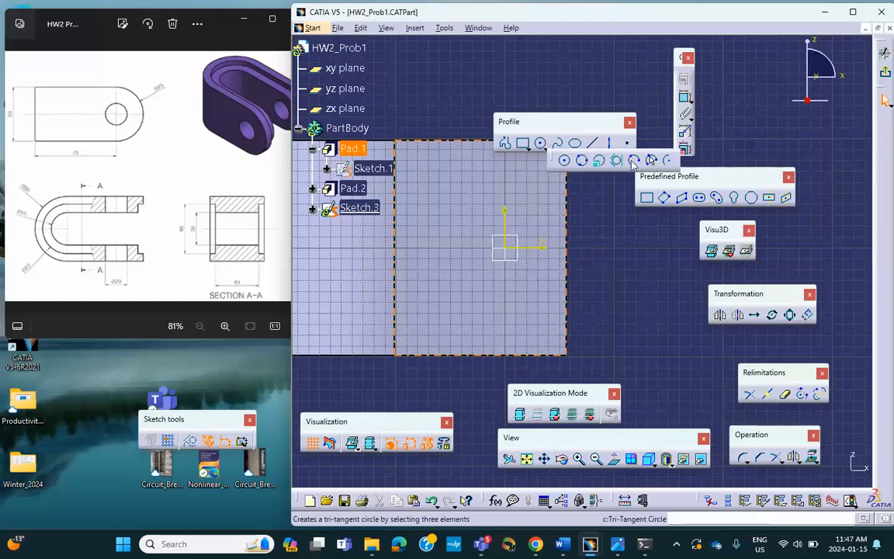
pyautogui.click(667, 160)
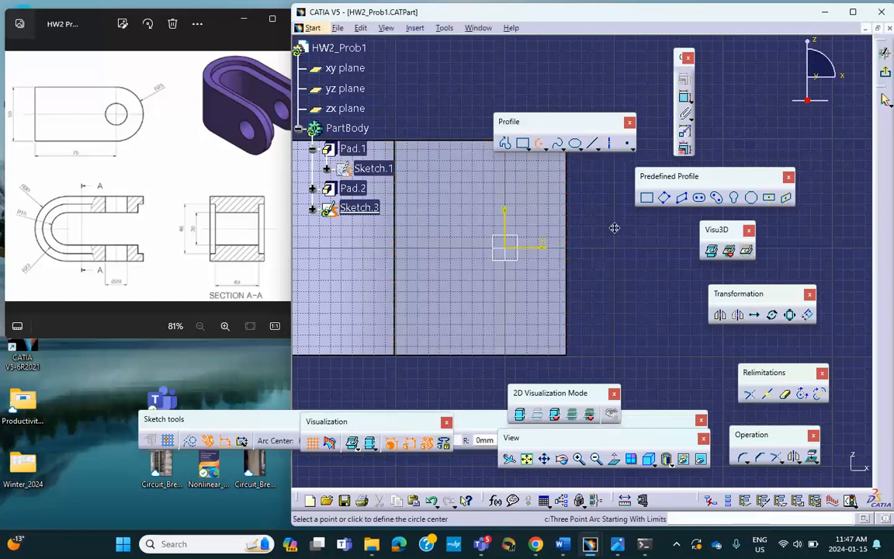
pyautogui.moveTo(626, 234); pyautogui.dragTo(512, 251, button='middle')
pyautogui.click(480, 264)
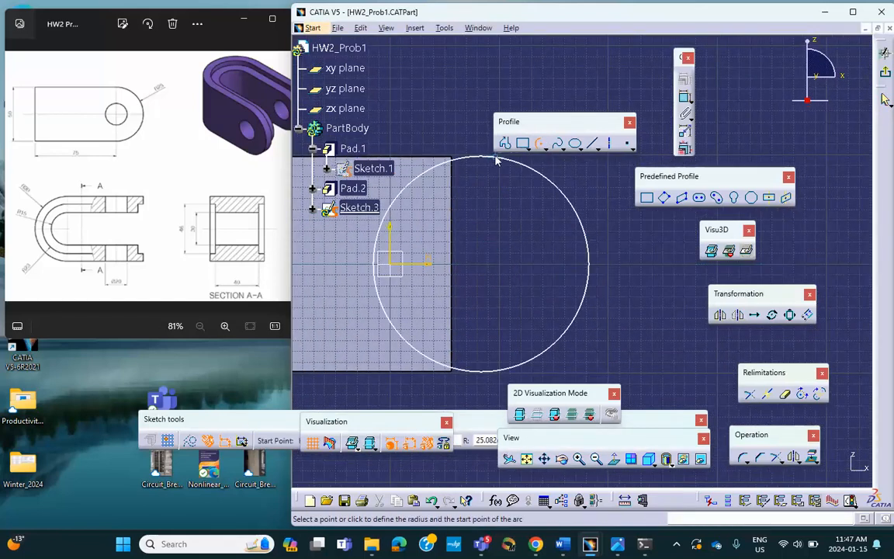
pyautogui.click(490, 161)
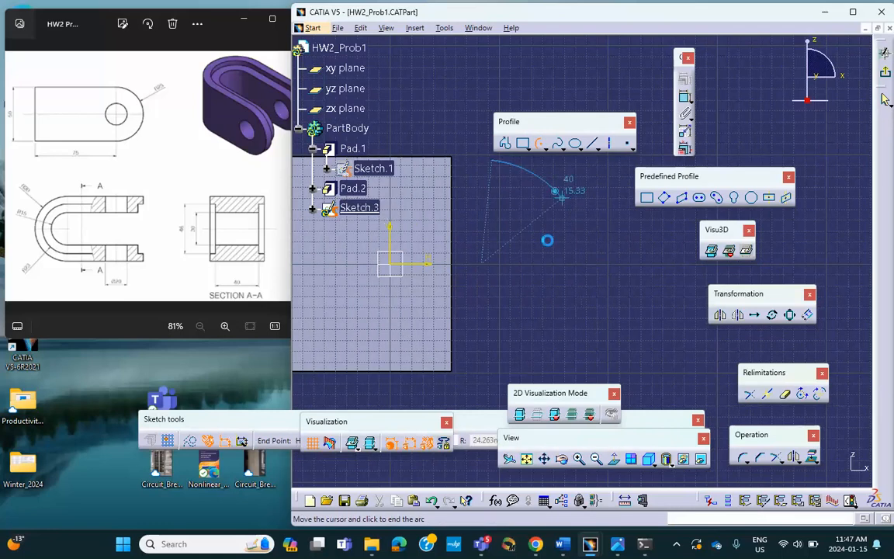
pyautogui.click(495, 370)
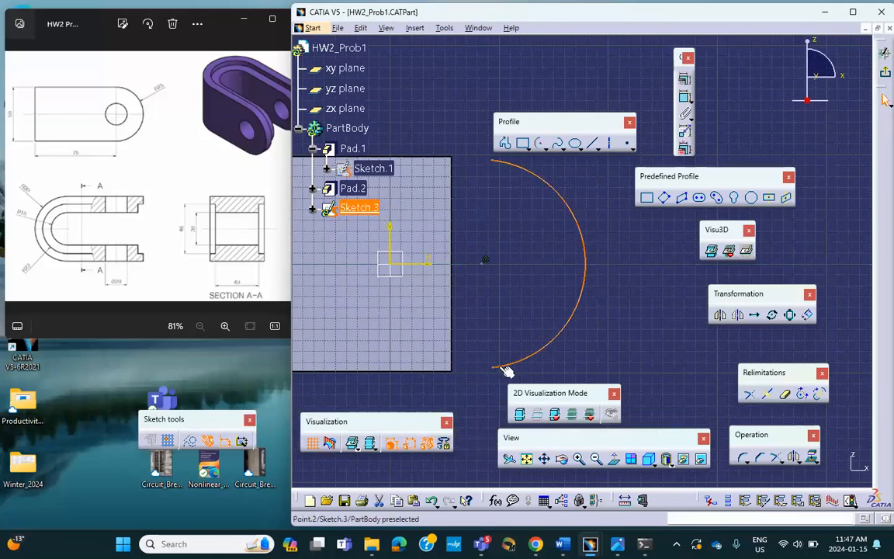
pyautogui.moveTo(473, 149); pyautogui.dragTo(573, 337)
pyautogui.press('Delete')
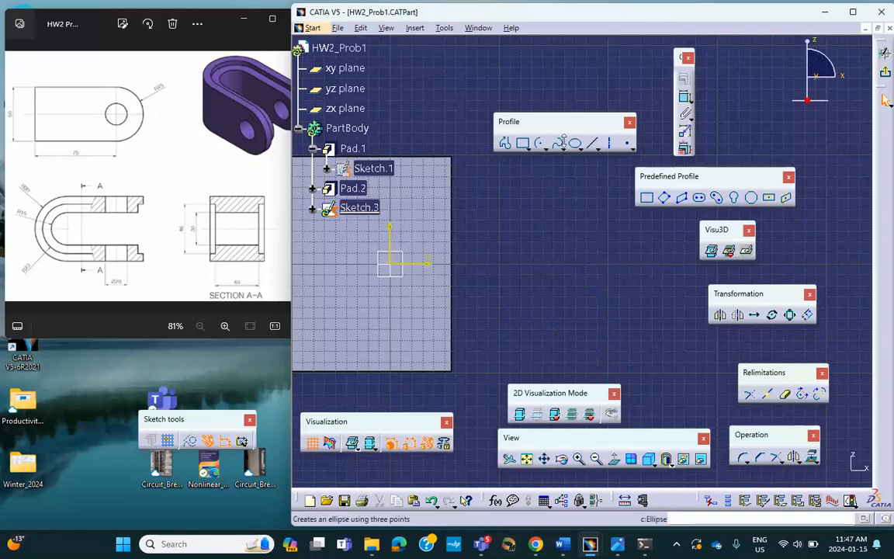
# Sketch a semicircular arc of about 23 mm radius, centred on the horizontal axis beyond the leg's end edge and bulging away from it.
pyautogui.click(539, 143)
pyautogui.click(498, 265)
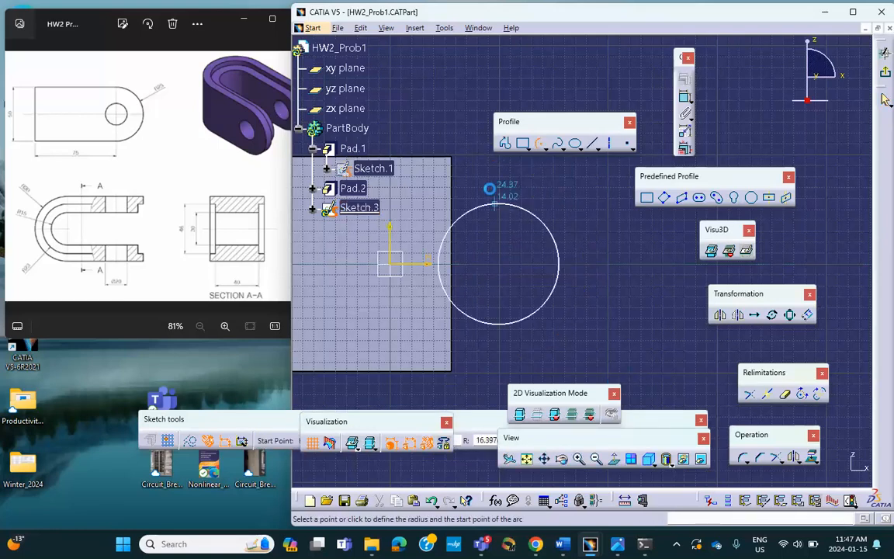
pyautogui.moveTo(524, 118); pyautogui.dragTo(537, 76)
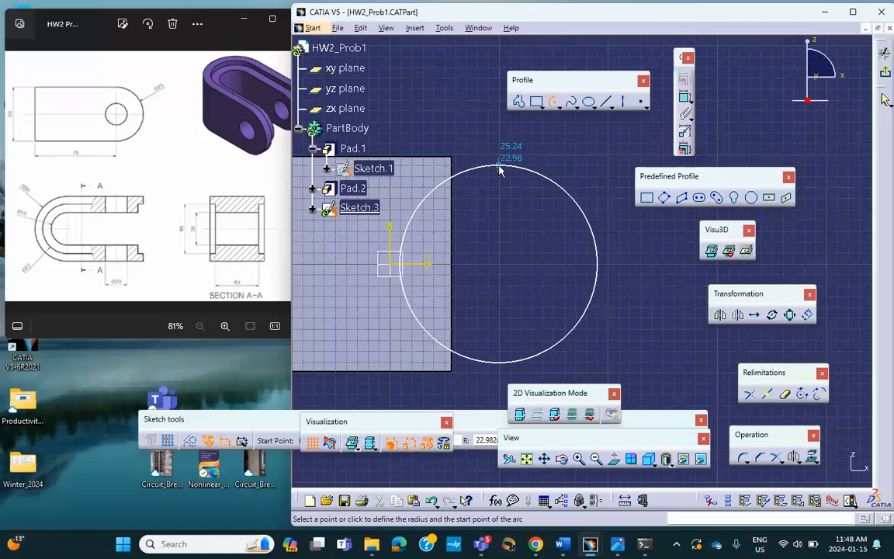
pyautogui.click(499, 166)
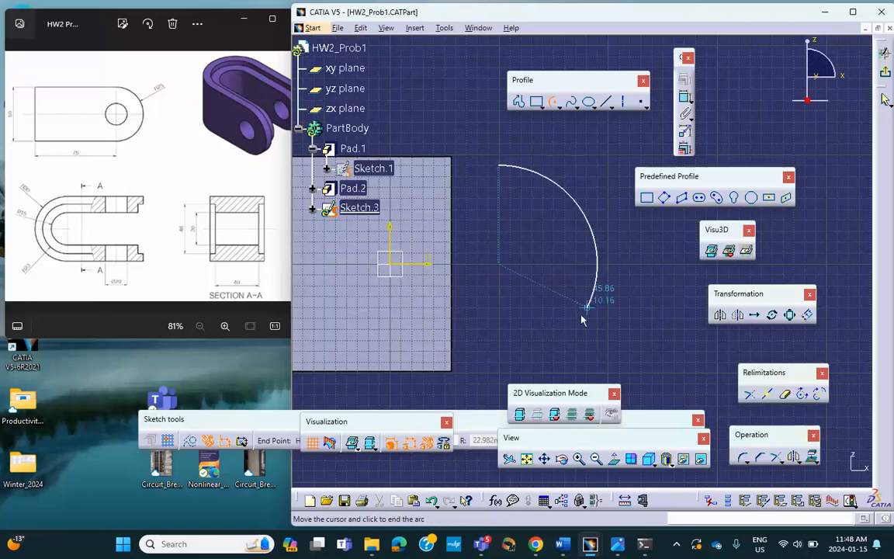
pyautogui.click(497, 360)
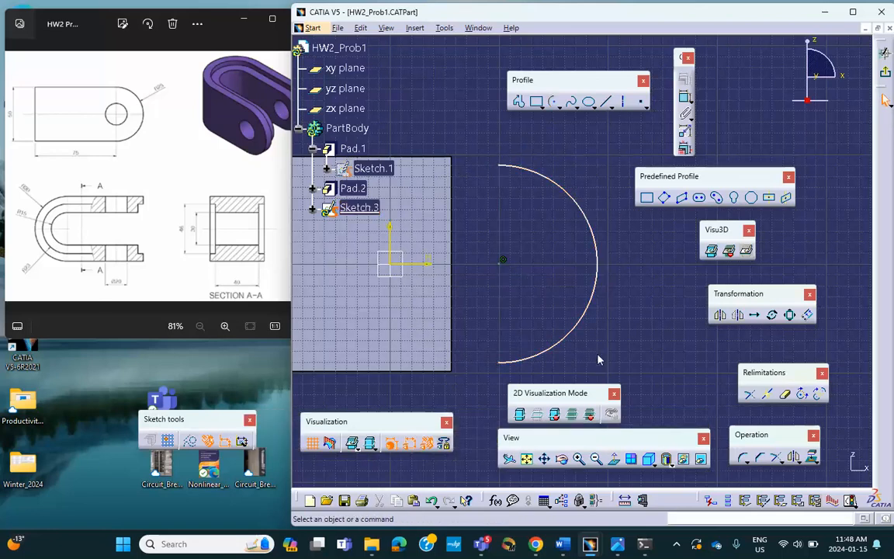
# Dimension the semicircular arc and set its radius to 25 mm.
pyautogui.click(686, 103)
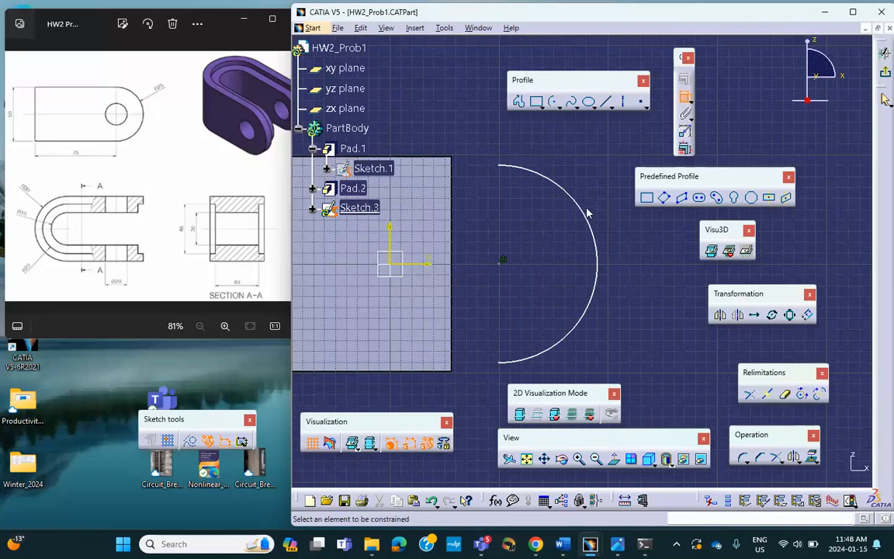
pyautogui.click(580, 201)
pyautogui.click(610, 169)
pyautogui.doubleClick(607, 165)
pyautogui.write('25')
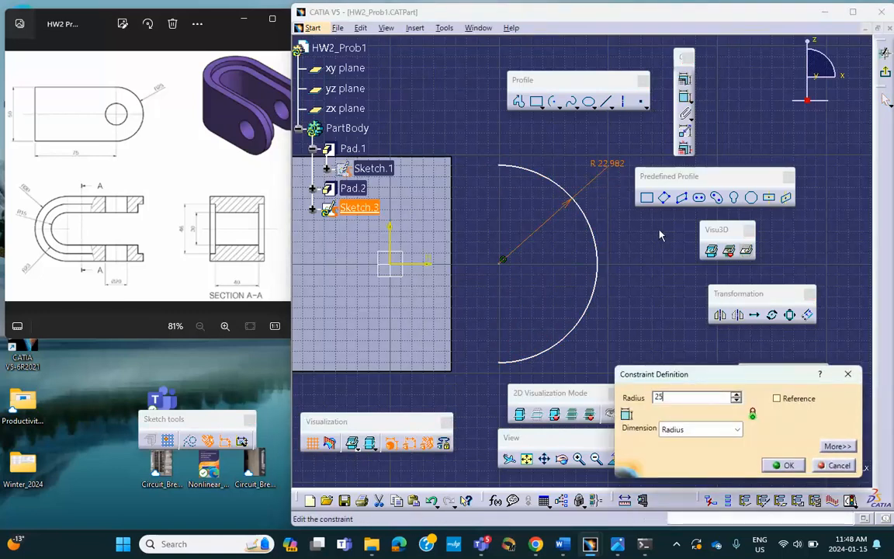
pyautogui.press('Return')
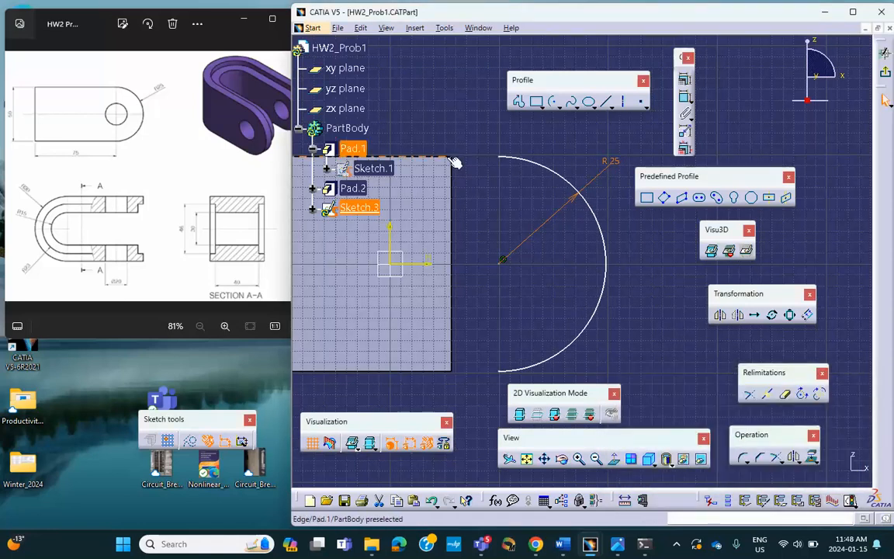
# Close the semicircular arc with a straight vertical line between its two endpoints.
pyautogui.click(604, 101)
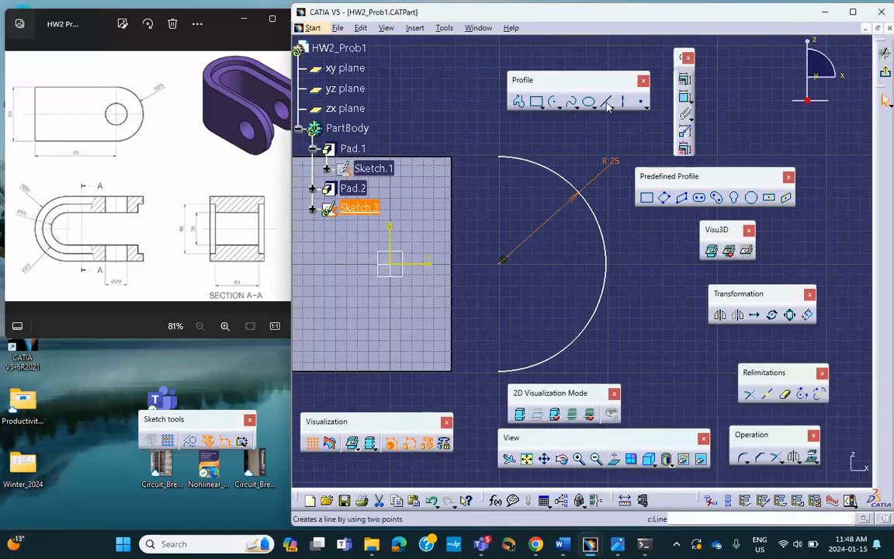
pyautogui.click(500, 157)
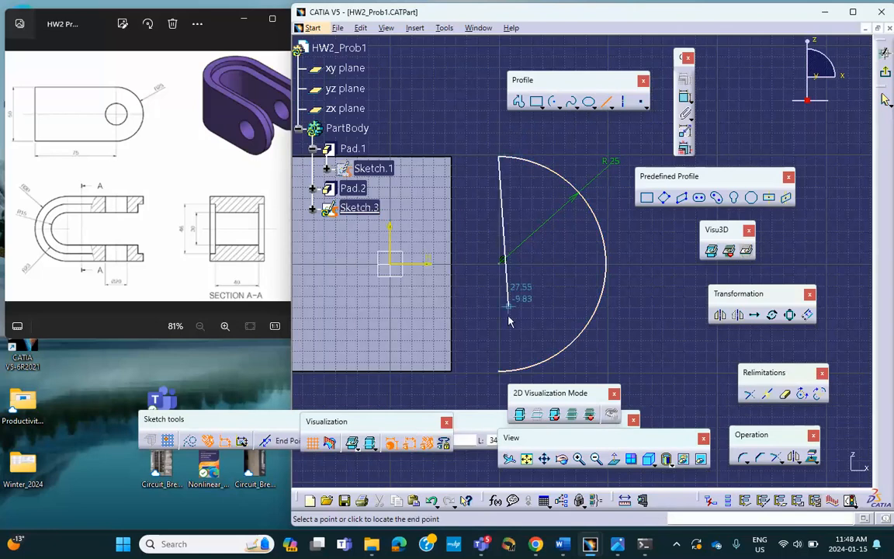
pyautogui.click(500, 372)
pyautogui.click(614, 345)
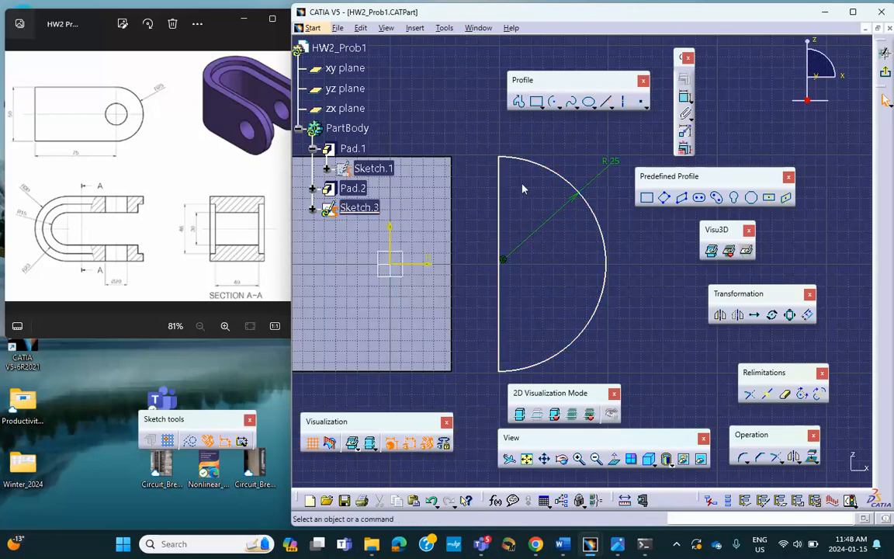
pyautogui.click(504, 210)
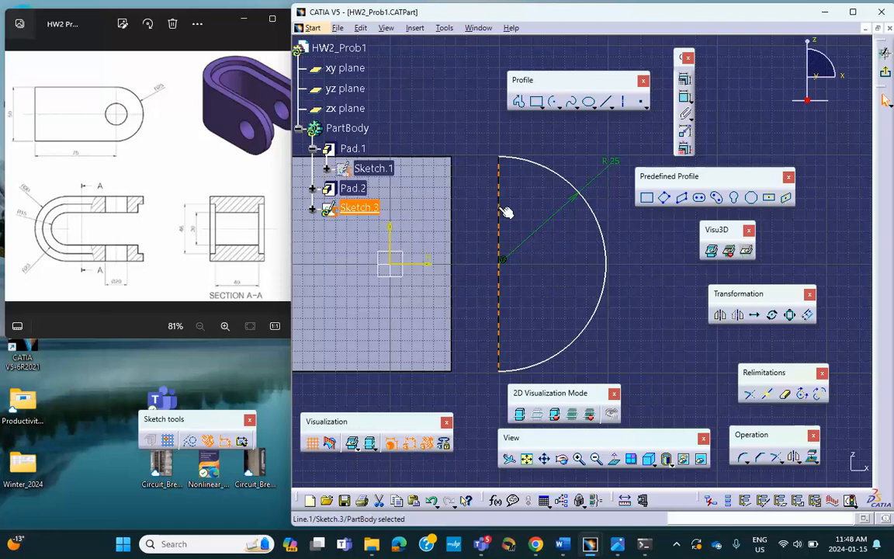
pyautogui.keyDown('ctrl'); pyautogui.click(450, 215); pyautogui.keyUp('ctrl')
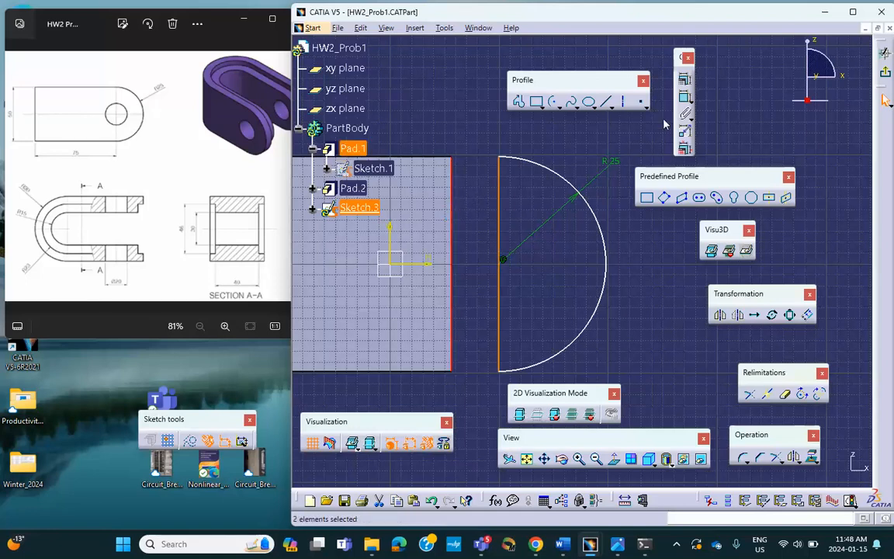
pyautogui.click(685, 130)
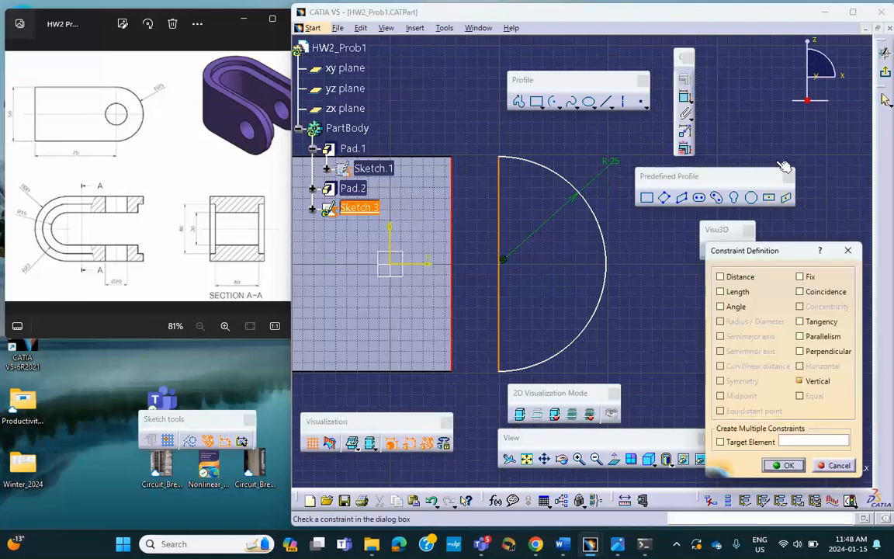
pyautogui.click(799, 291)
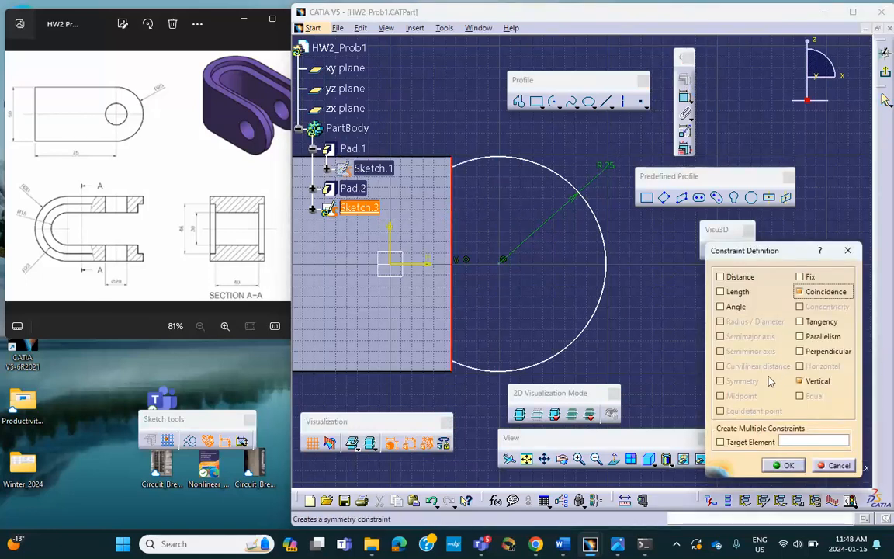
pyautogui.click(838, 466)
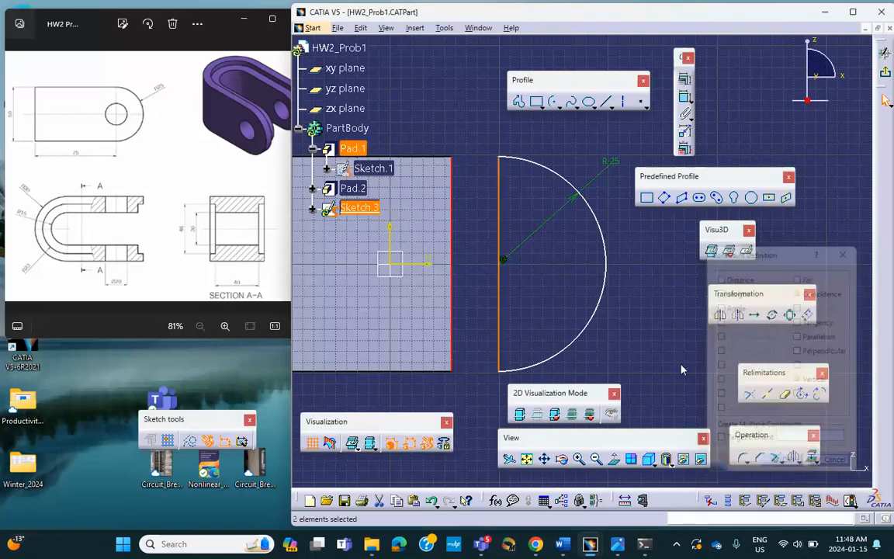
# Make the R25 arc's centre coincident with the outer leg's end edge and exit the sketch.
pyautogui.click(504, 263)
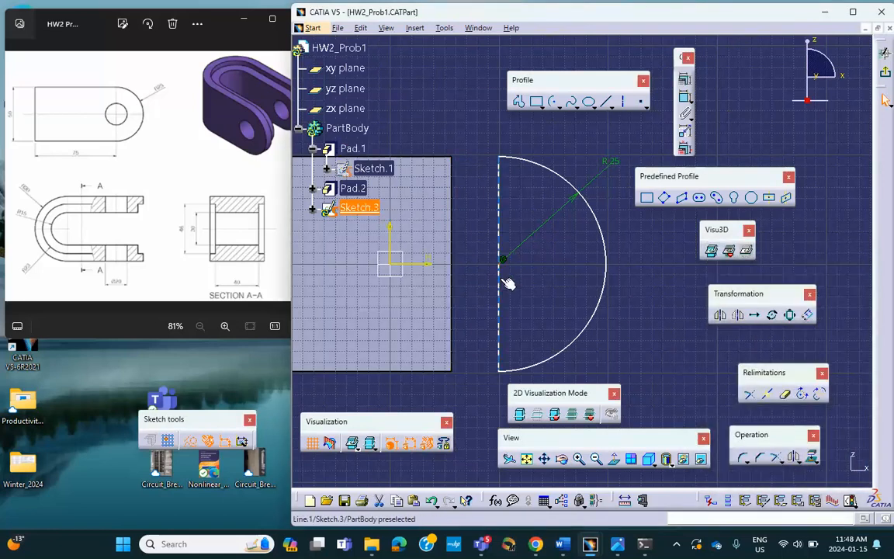
pyautogui.keyDown('ctrl'); pyautogui.click(454, 257); pyautogui.keyUp('ctrl')
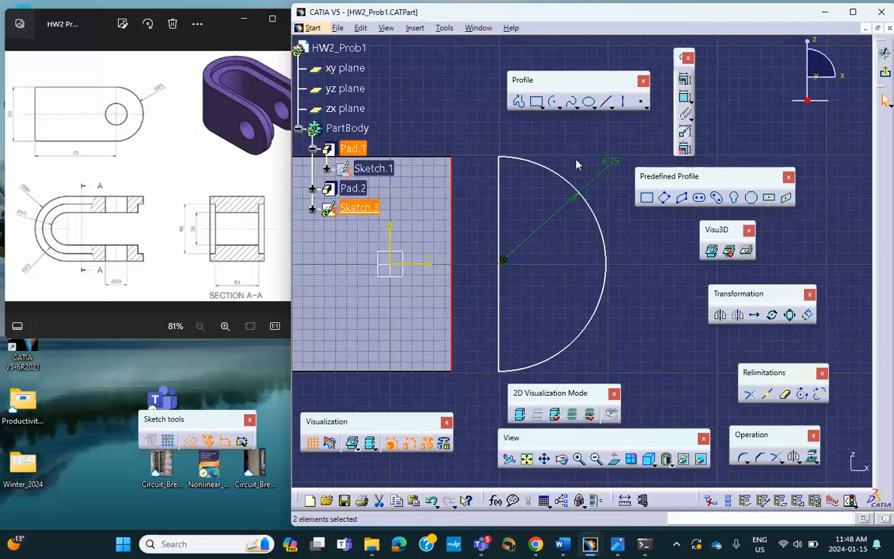
pyautogui.click(684, 79)
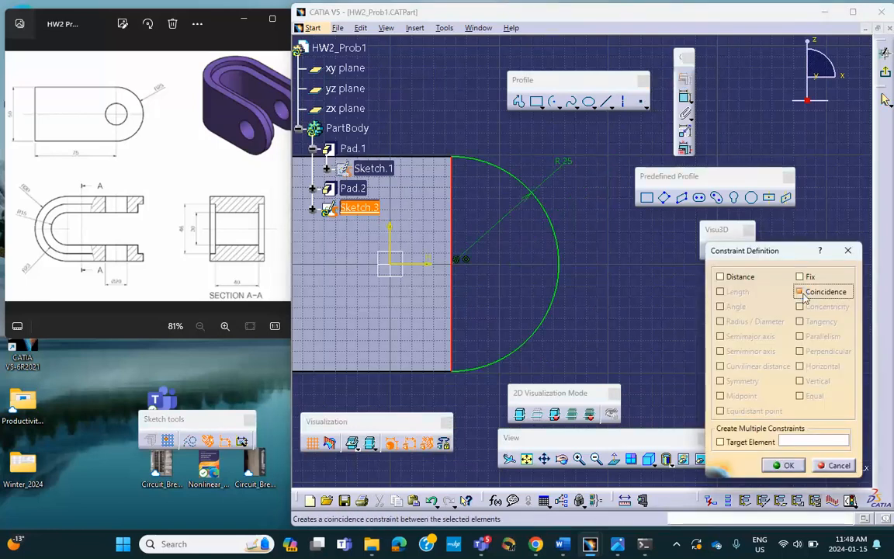
pyautogui.click(785, 464)
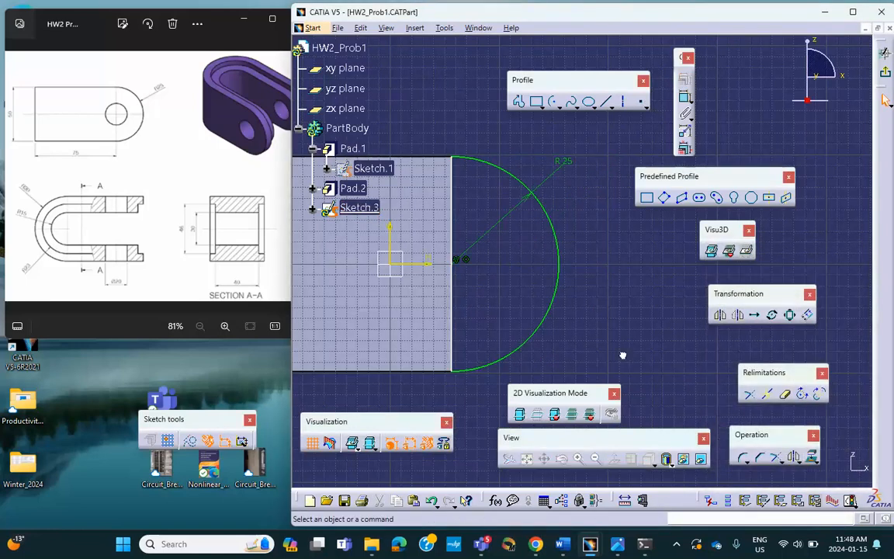
pyautogui.click(883, 75)
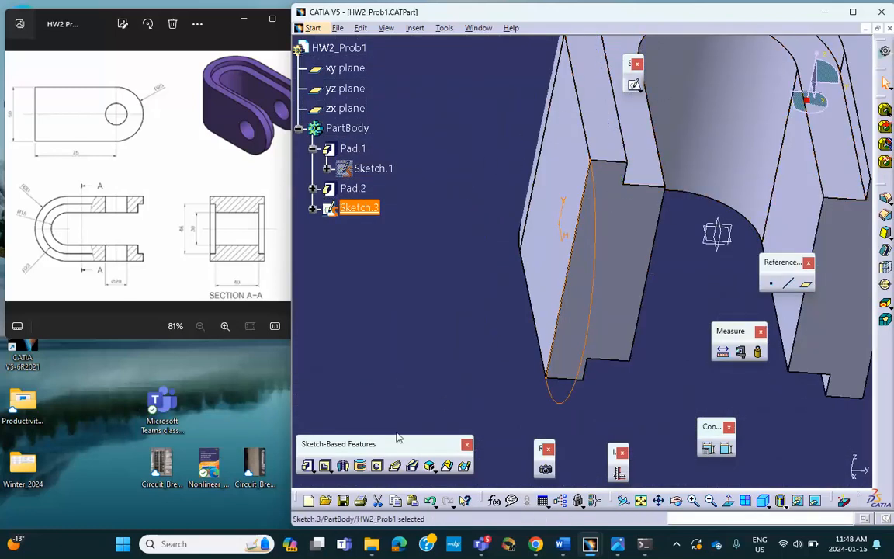
# Pad the R25 semicircular profile up to plane, limited by the inward-facing side face of the outer U's leg.
pyautogui.click(308, 466)
pyautogui.moveTo(514, 342)
pyautogui.mouseDown(button='middle')
pyautogui.moveTo(509, 280)
pyautogui.moveTo(527, 305)
pyautogui.moveTo(550, 311)
pyautogui.moveTo(405, 255)
pyautogui.moveTo(464, 122)
pyautogui.mouseUp(button='middle')
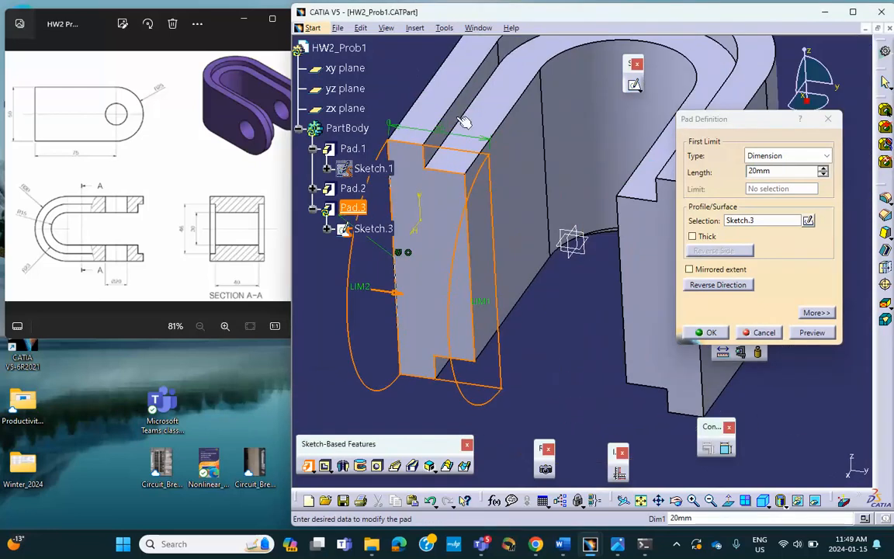
pyautogui.click(800, 157)
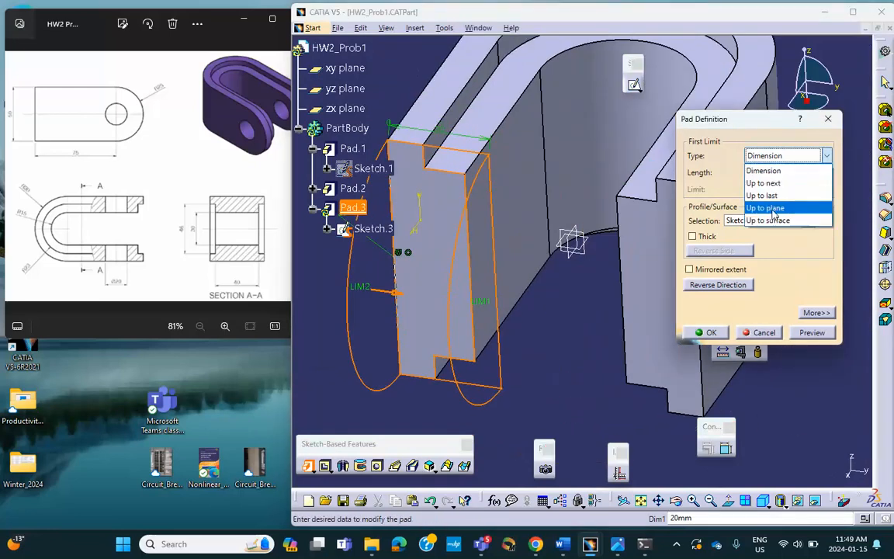
pyautogui.click(764, 205)
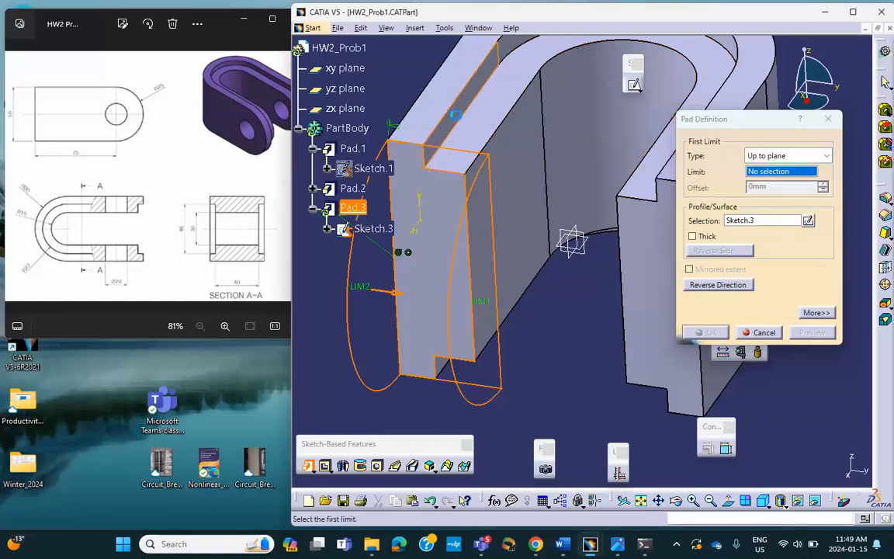
pyautogui.click(532, 172)
pyautogui.click(706, 335)
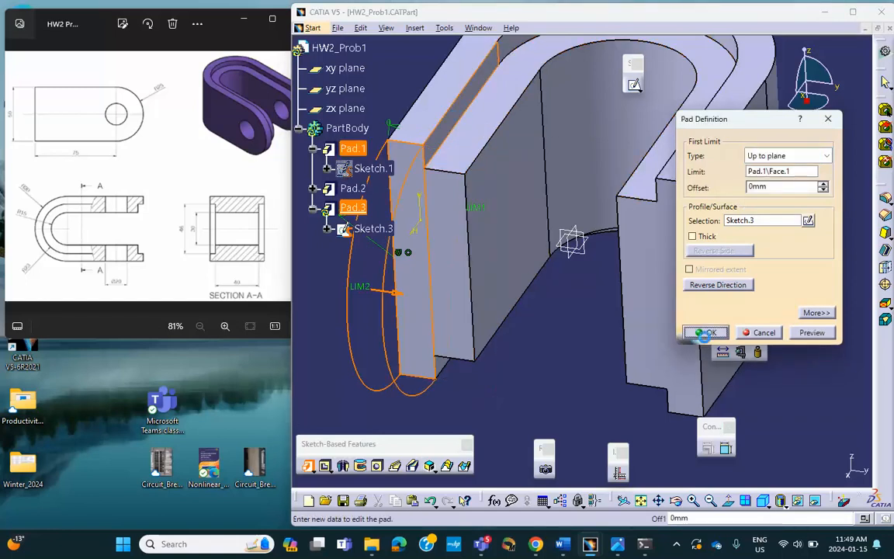
# Sketch a semicircular arc of about 16.5 mm radius on the inner U leg's inside face, centred at its end edge and bulging outward.
pyautogui.moveTo(560, 343); pyautogui.dragTo(485, 281, button='middle')
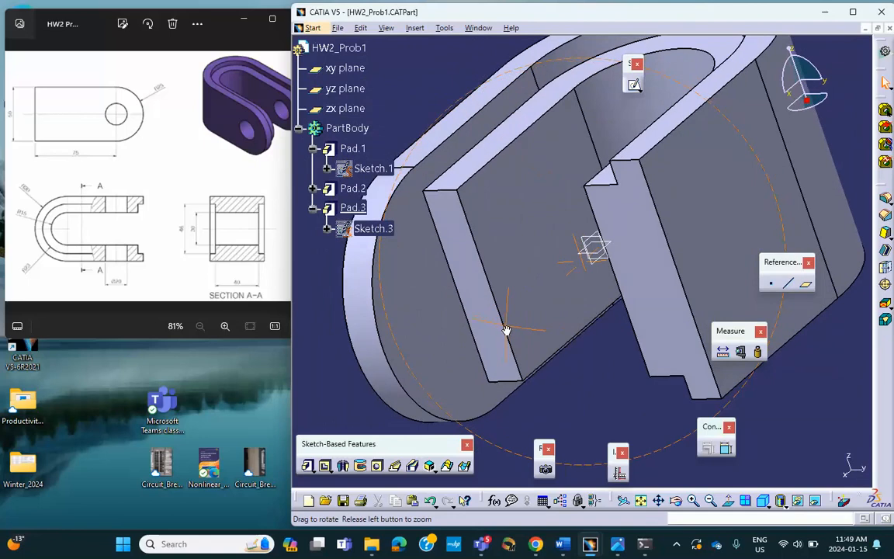
pyautogui.moveTo(427, 237); pyautogui.dragTo(481, 239, button='middle')
pyautogui.click(481, 240)
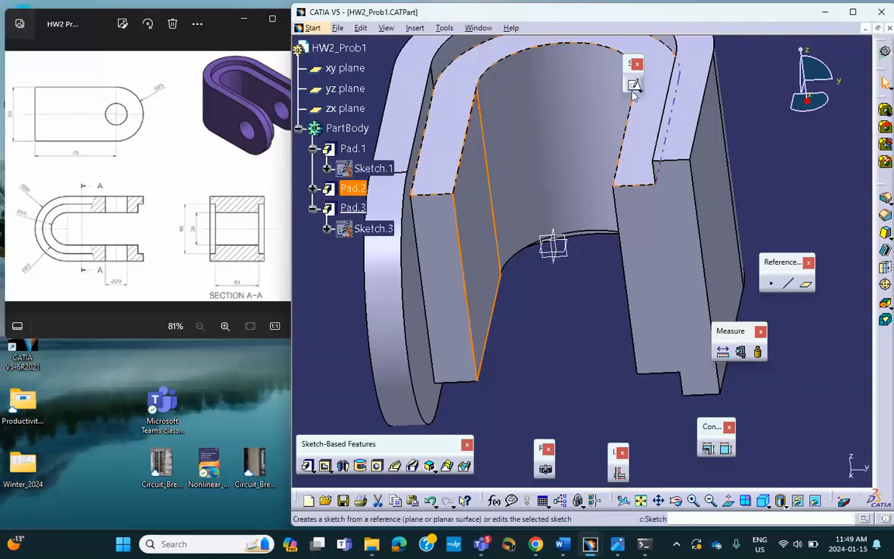
pyautogui.click(632, 85)
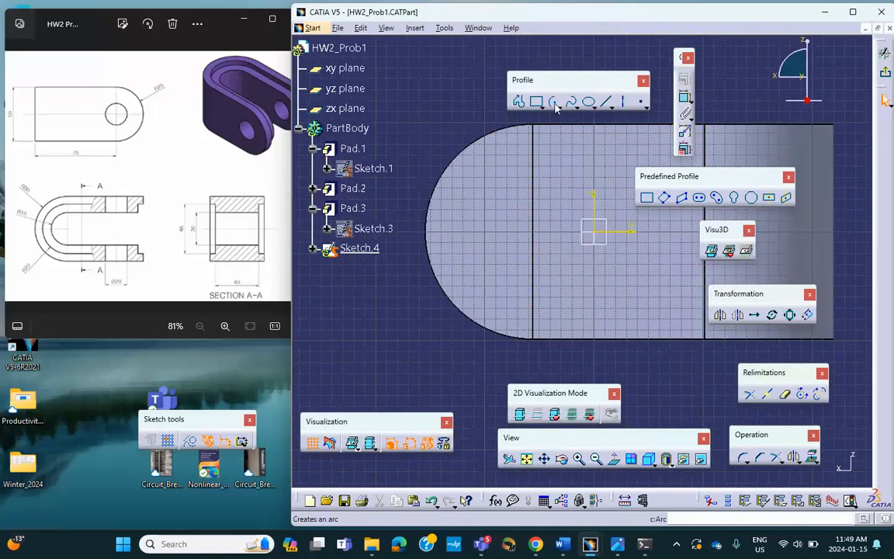
pyautogui.moveTo(522, 170)
pyautogui.mouseDown(button='middle')
pyautogui.moveTo(545, 214)
pyautogui.moveTo(517, 223)
pyautogui.moveTo(504, 249)
pyautogui.moveTo(508, 233)
pyautogui.mouseUp(button='middle')
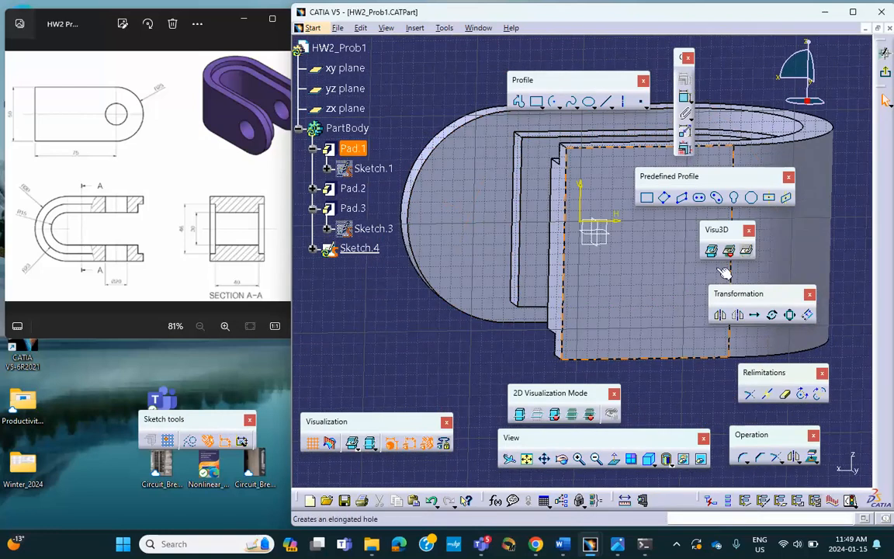
pyautogui.click(614, 458)
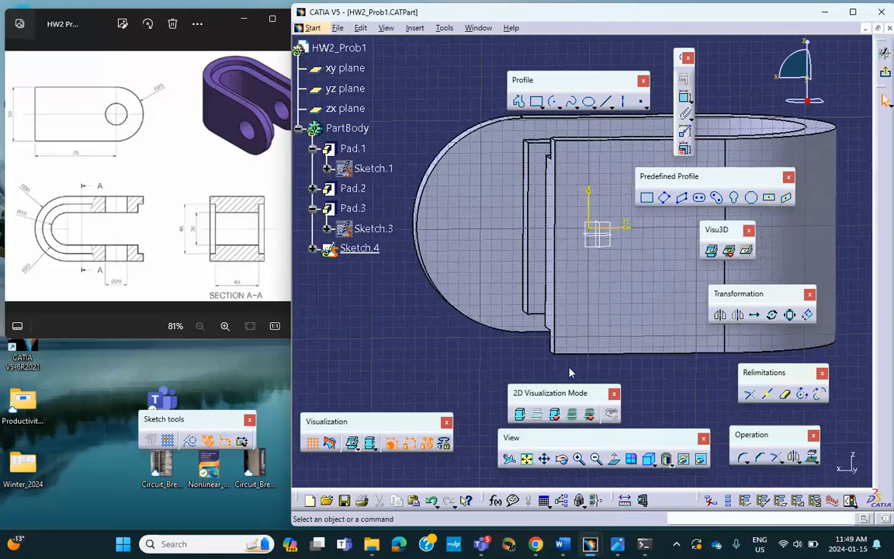
pyautogui.click(552, 103)
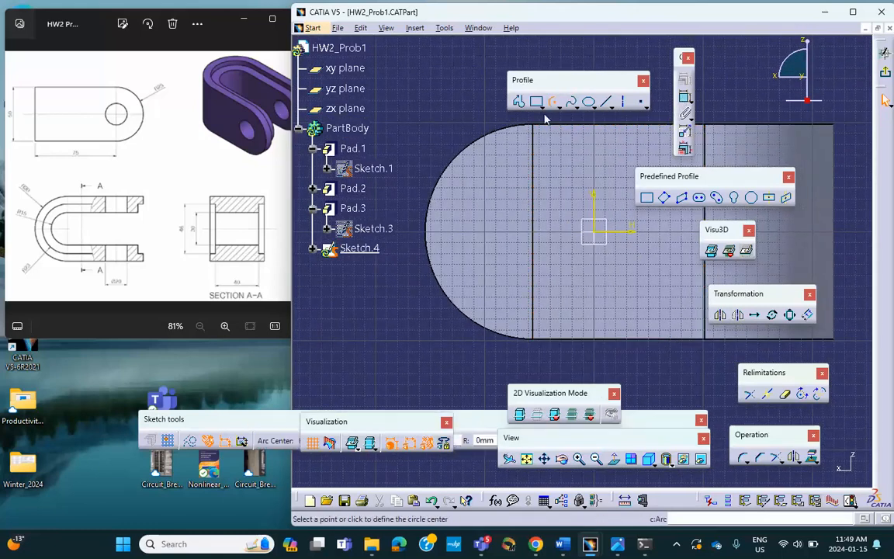
pyautogui.click(537, 230)
pyautogui.click(536, 164)
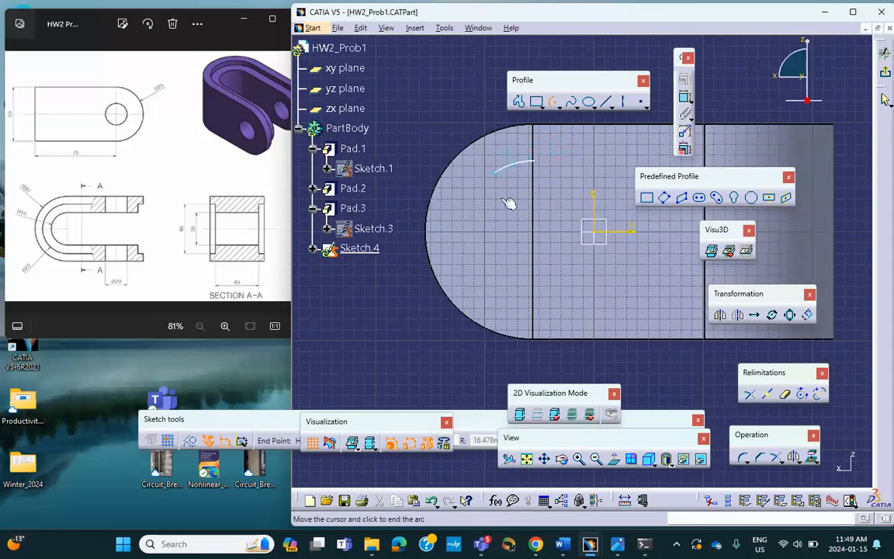
pyautogui.click(535, 293)
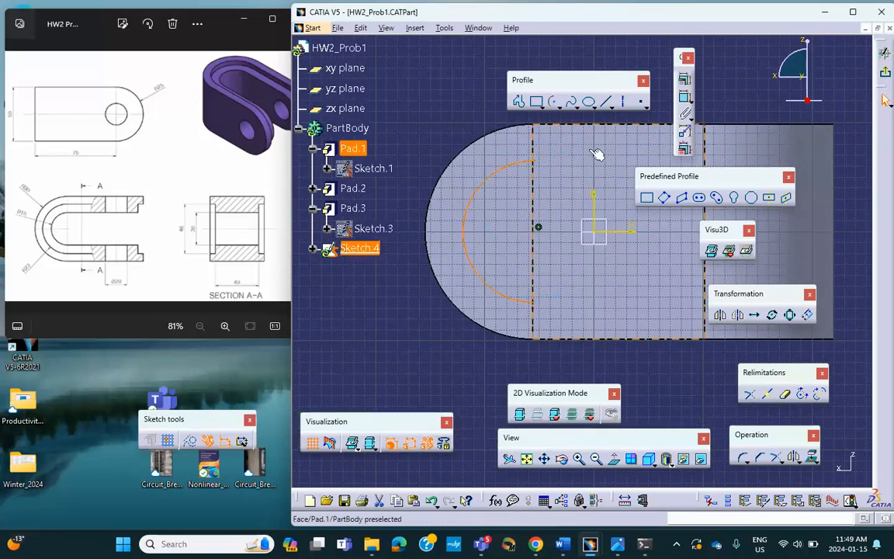
# Dimension the inner leg's semicircular arc and set its radius to 20 mm.
pyautogui.click(435, 60)
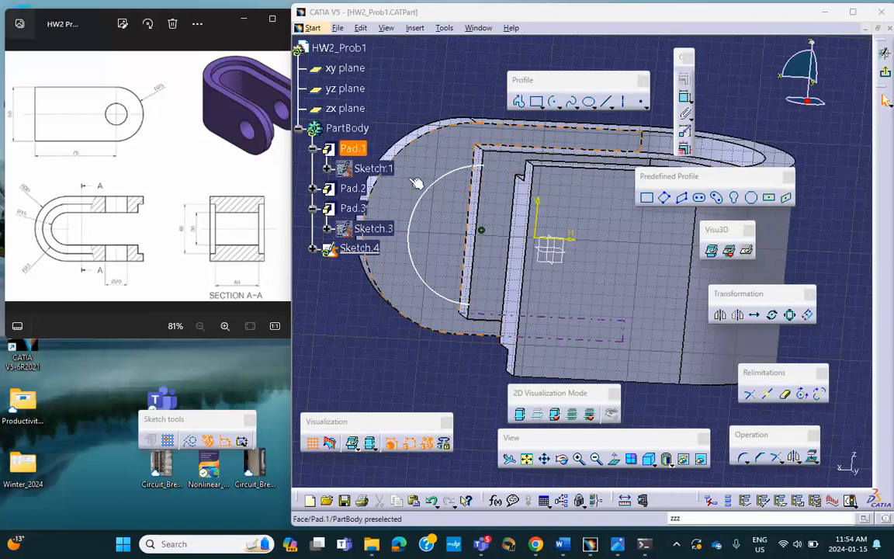
pyautogui.click(599, 140)
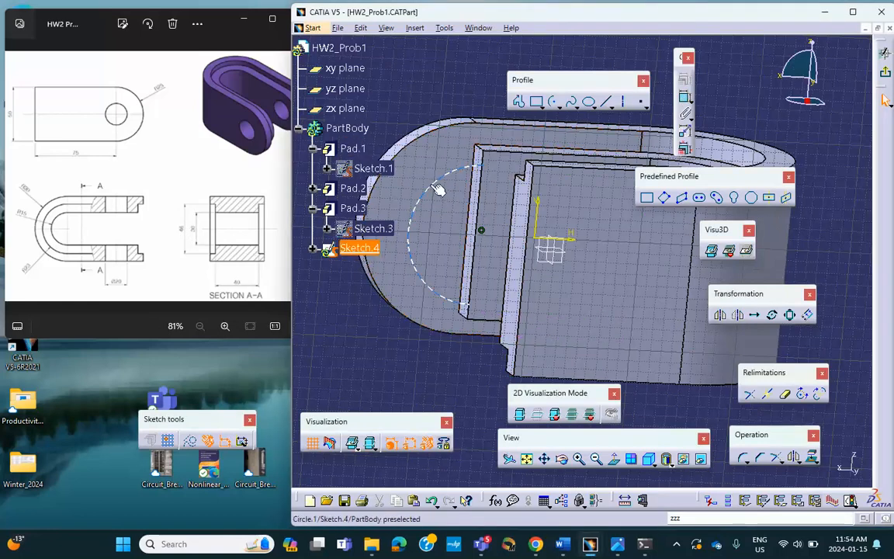
pyautogui.click(416, 202)
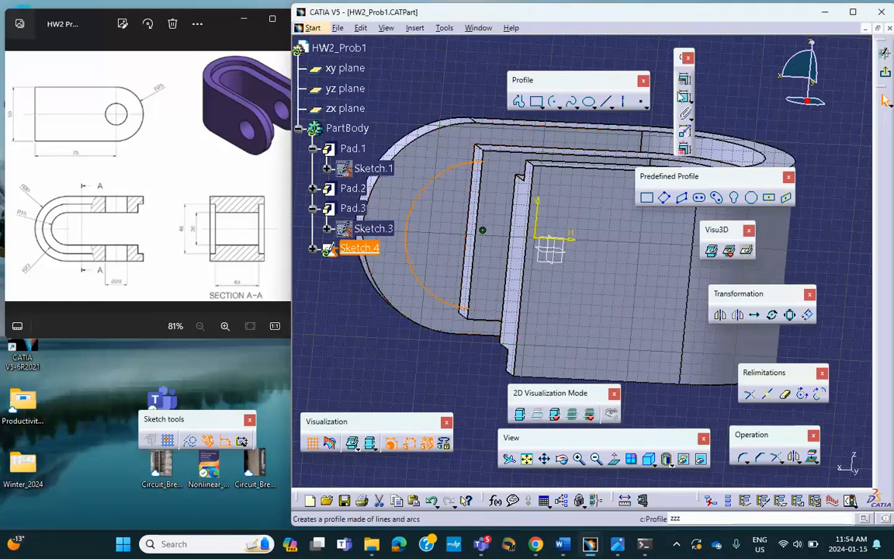
pyautogui.click(687, 100)
pyautogui.click(427, 92)
pyautogui.doubleClick(422, 93)
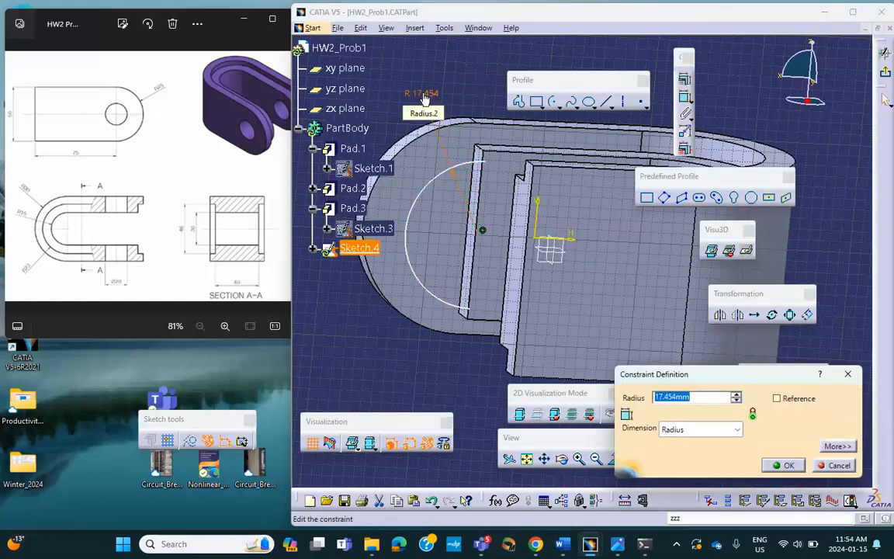
pyautogui.write('20')
pyautogui.click(782, 465)
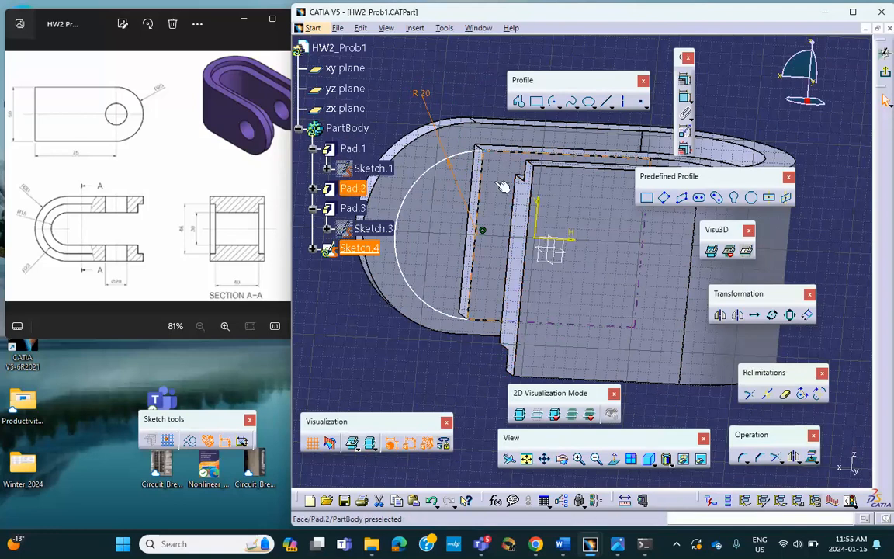
# Close the R20 arc with a straight line along the inner leg's end edge and exit the sketch.
pyautogui.click(608, 103)
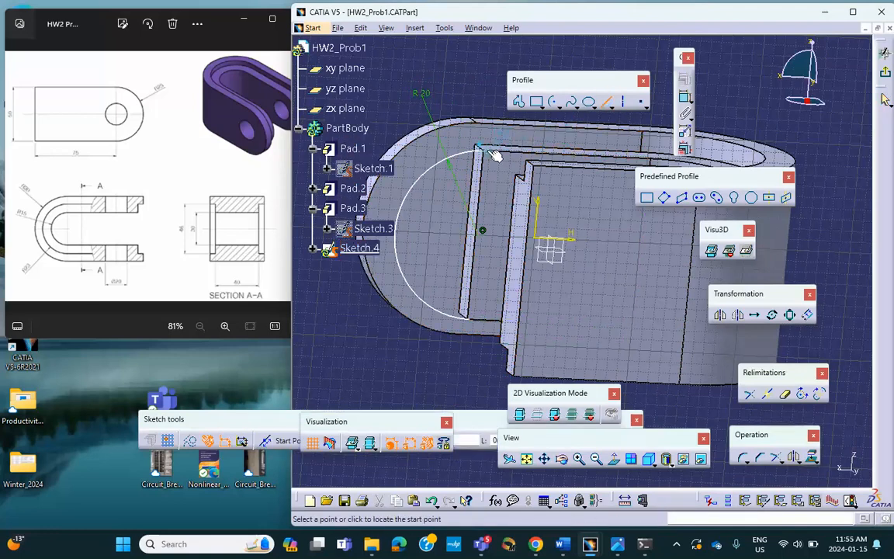
pyautogui.click(478, 147)
pyautogui.click(469, 316)
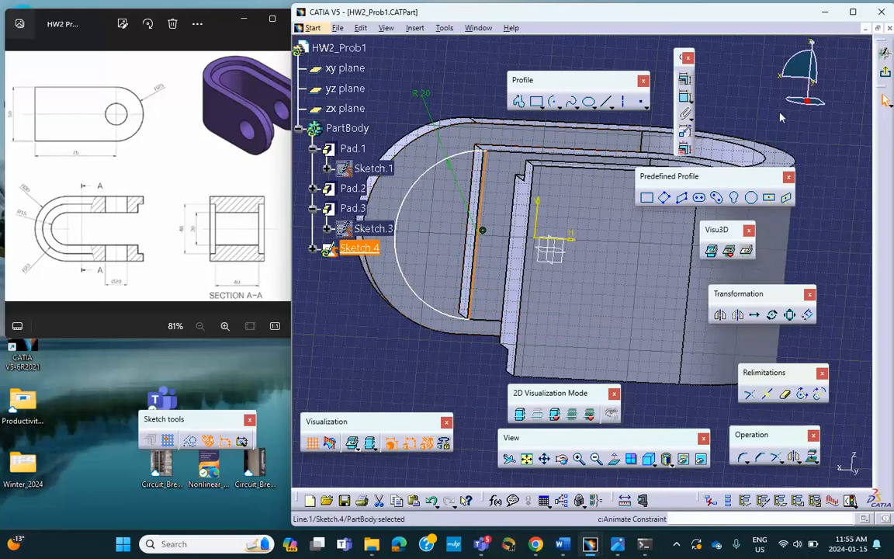
pyautogui.click(886, 74)
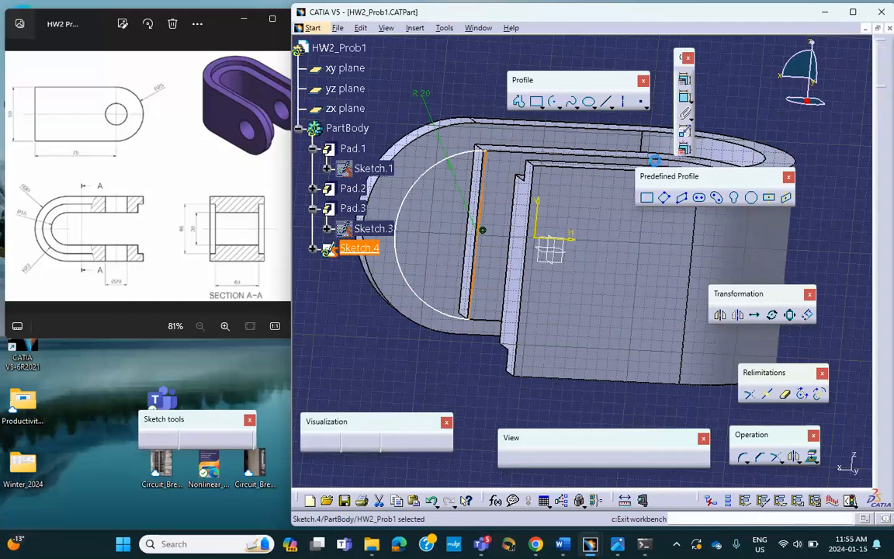
pyautogui.click(426, 166)
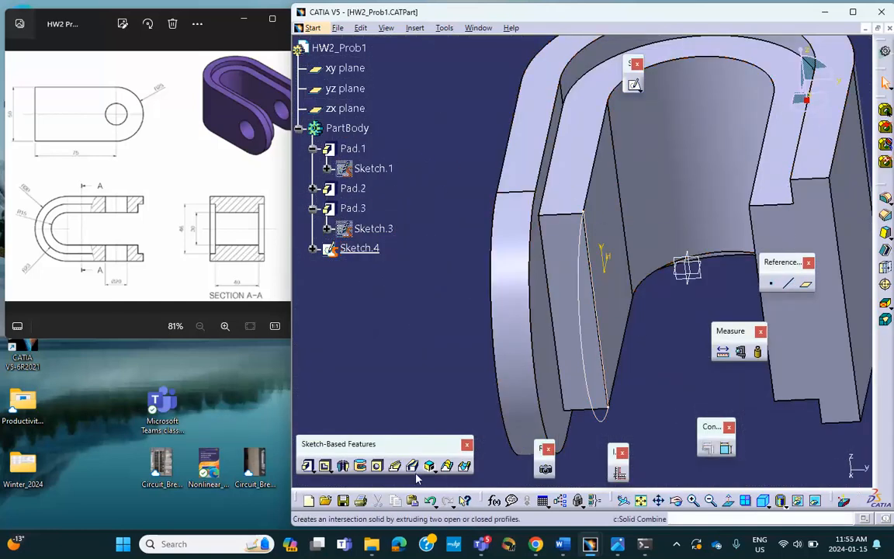
# Pad the R20 semicircular profile in the reversed direction up to plane, limited by the outer U leg's inward-facing side face.
pyautogui.click(308, 466)
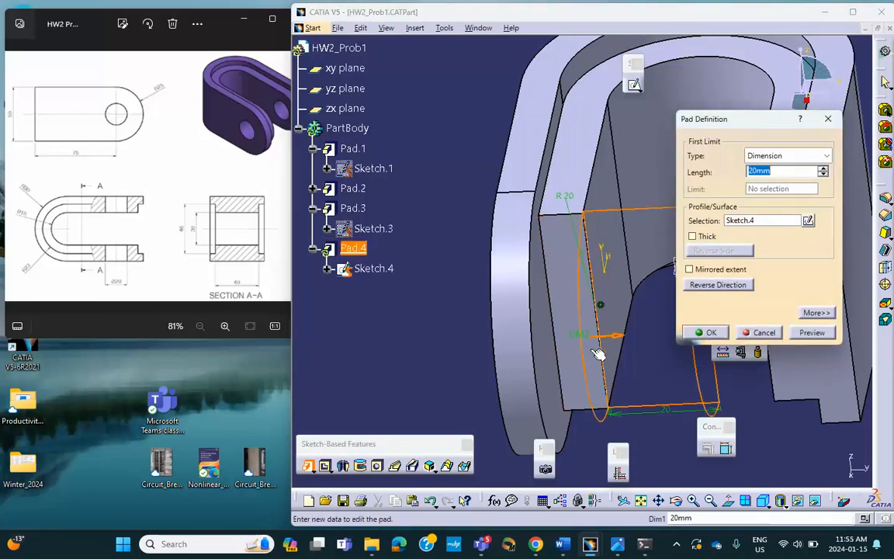
pyautogui.click(708, 286)
pyautogui.click(783, 156)
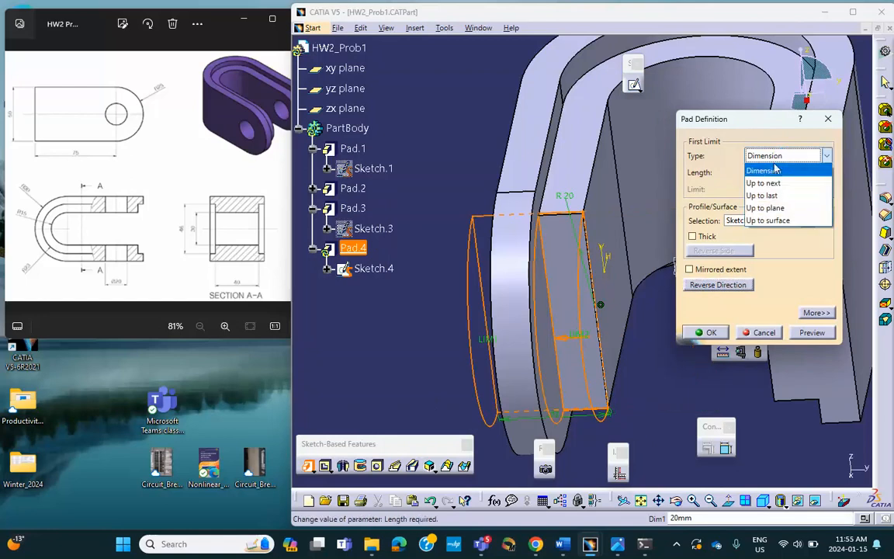
pyautogui.click(767, 208)
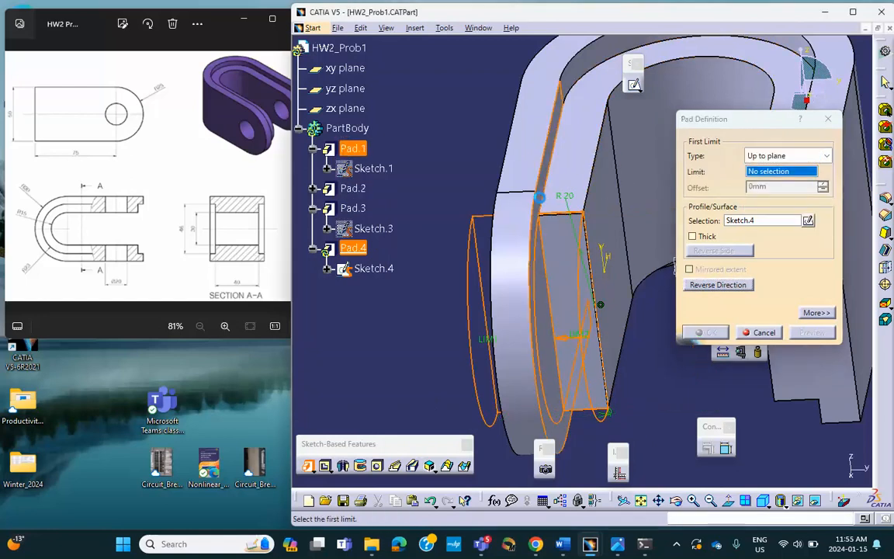
pyautogui.click(551, 194)
pyautogui.click(710, 332)
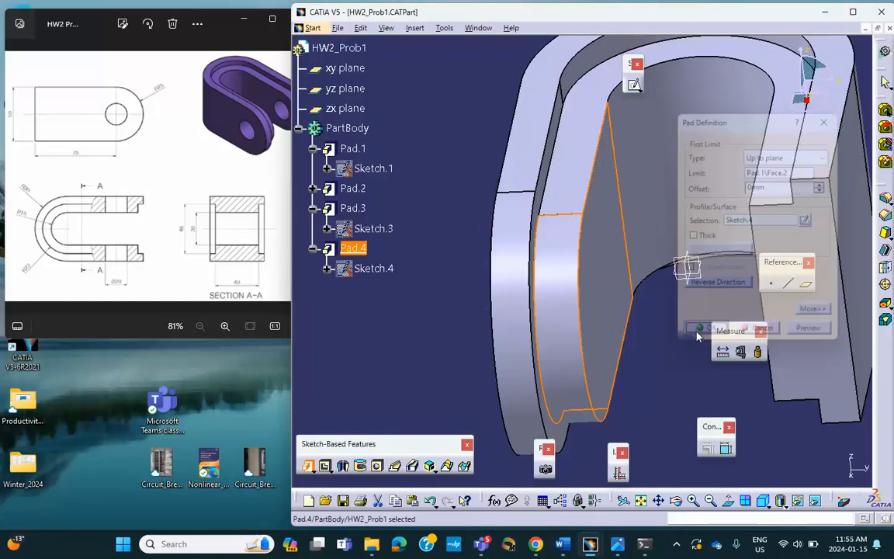
# Display the Transformation Features toolbar in the part workspace.
pyautogui.moveTo(684, 330); pyautogui.dragTo(754, 308, button='middle')
pyautogui.moveTo(575, 302); pyautogui.dragTo(544, 277, button='middle')
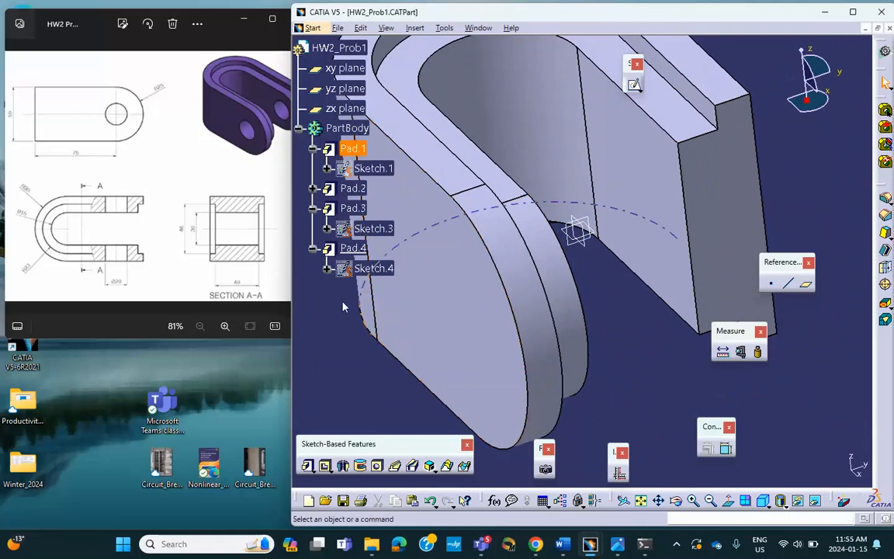
pyautogui.moveTo(457, 207); pyautogui.dragTo(490, 252, button='middle')
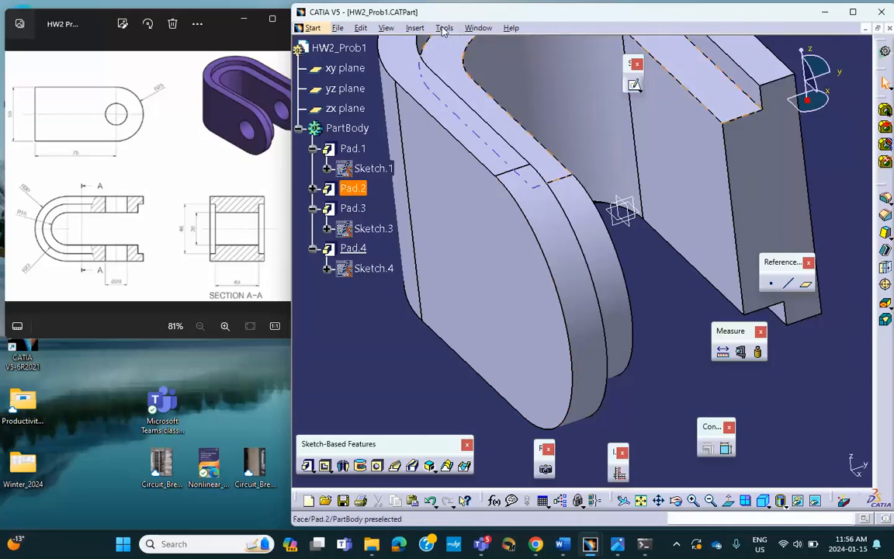
pyautogui.click(386, 28)
pyautogui.moveTo(418, 45)
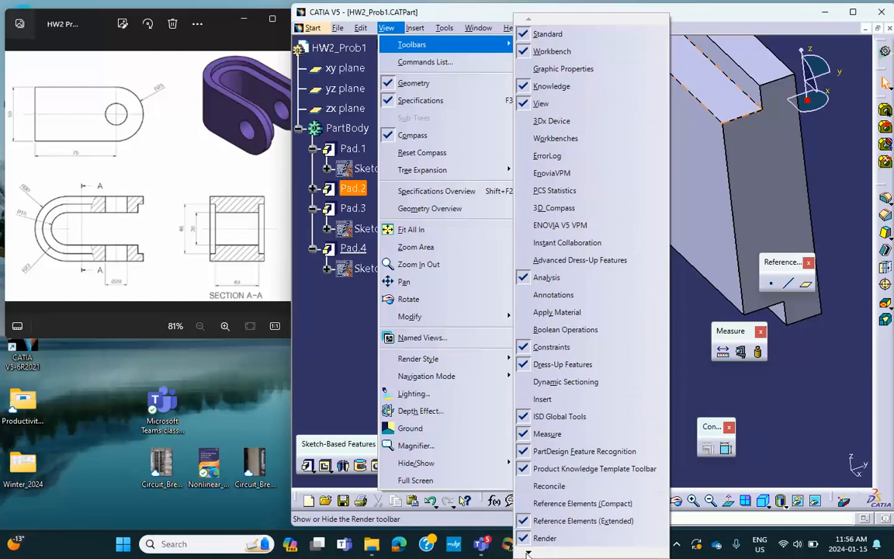
pyautogui.moveTo(527, 553)
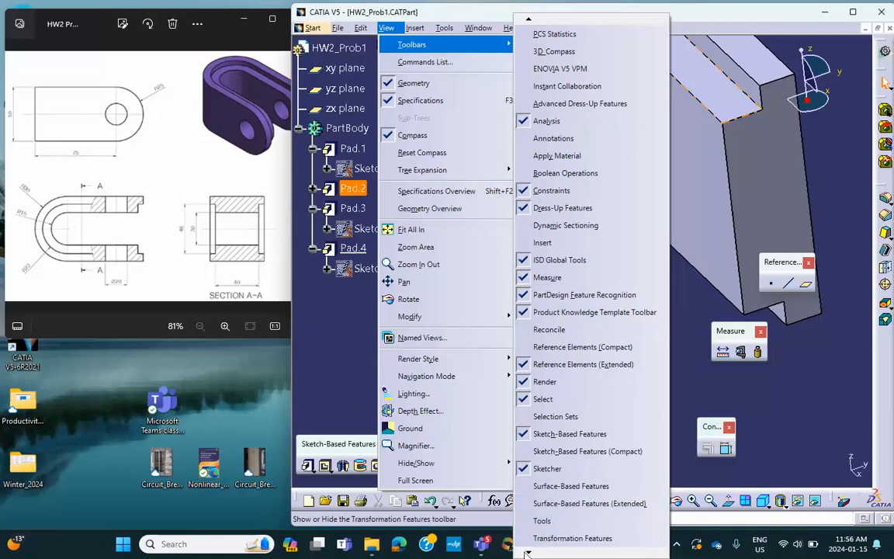
pyautogui.click(542, 537)
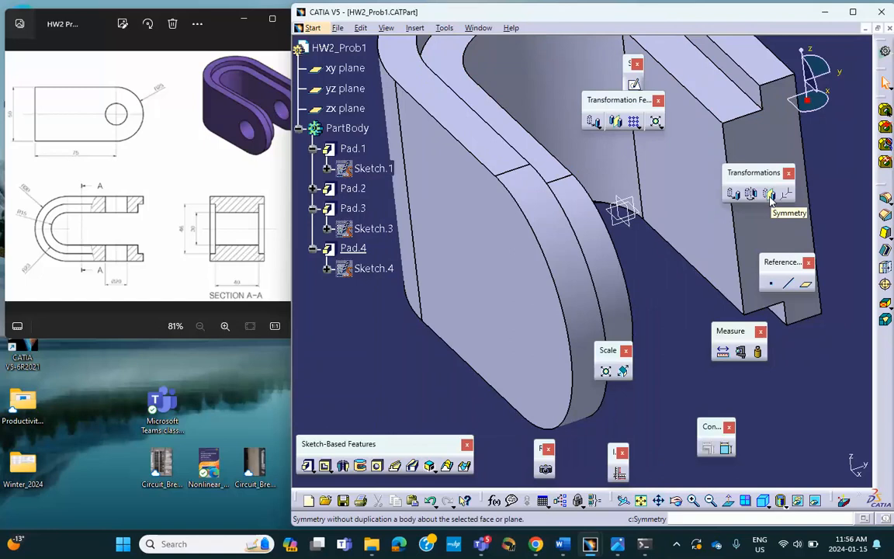
pyautogui.moveTo(768, 173); pyautogui.dragTo(792, 144)
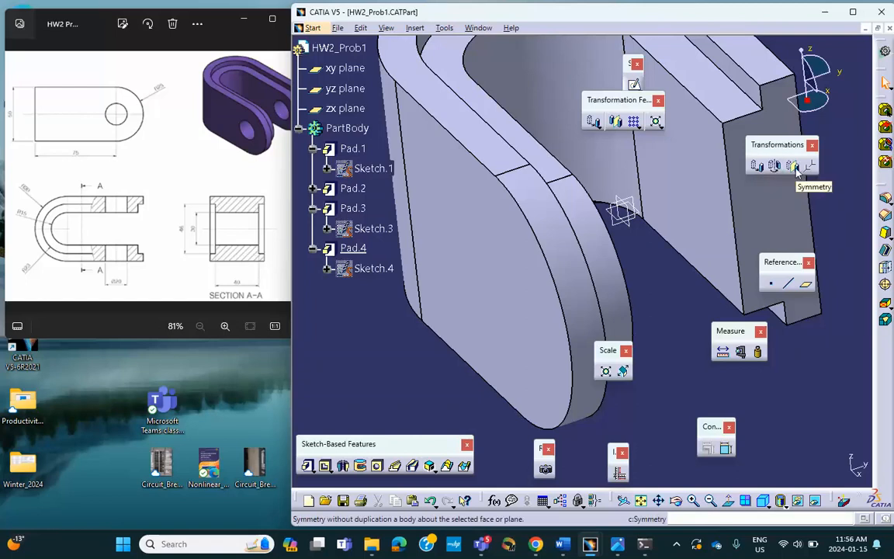
pyautogui.click(795, 167)
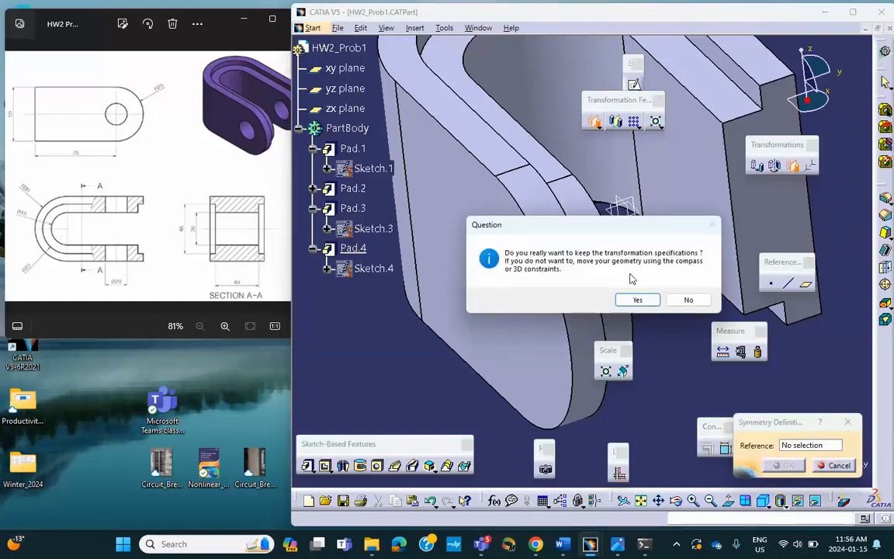
pyautogui.click(687, 300)
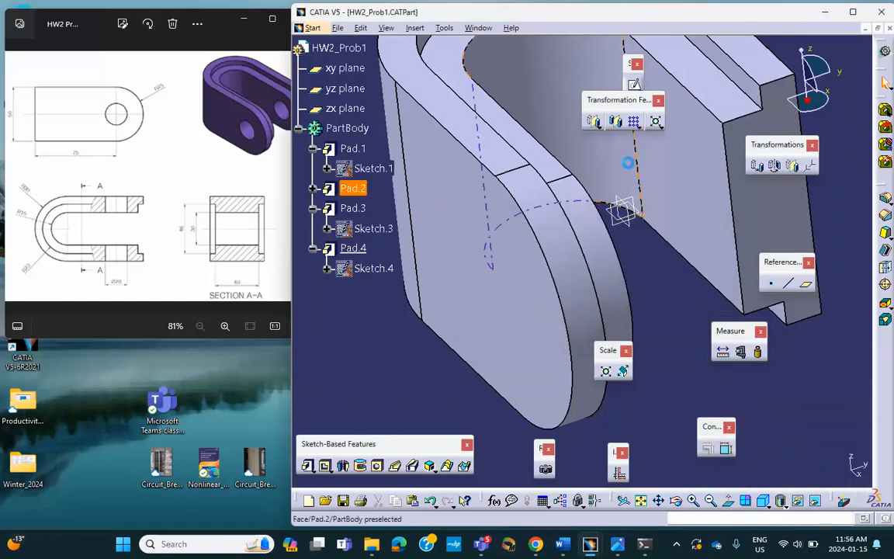
# Undock the Dress-Up Features toolbar beside the model and shift the Transformation Features toolbar slightly.
pyautogui.moveTo(629, 171); pyautogui.dragTo(586, 275, button='middle')
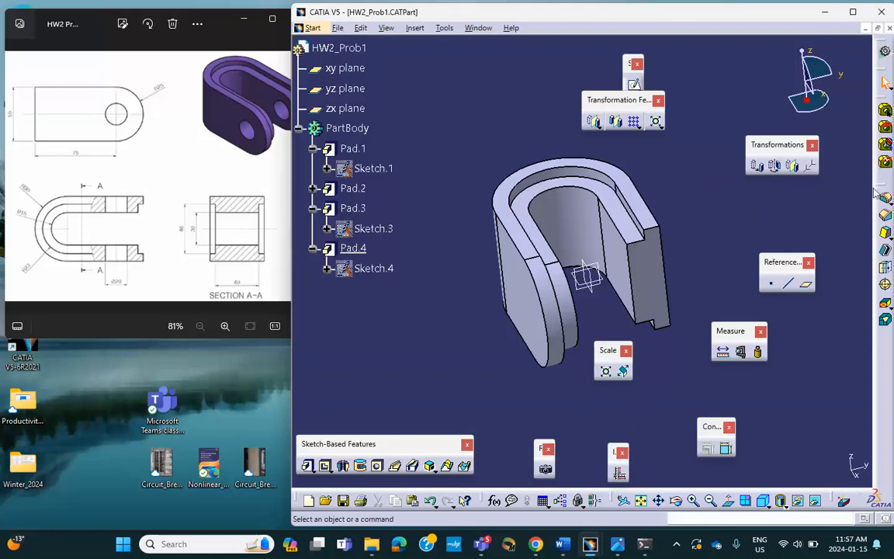
pyautogui.moveTo(881, 192); pyautogui.dragTo(731, 209)
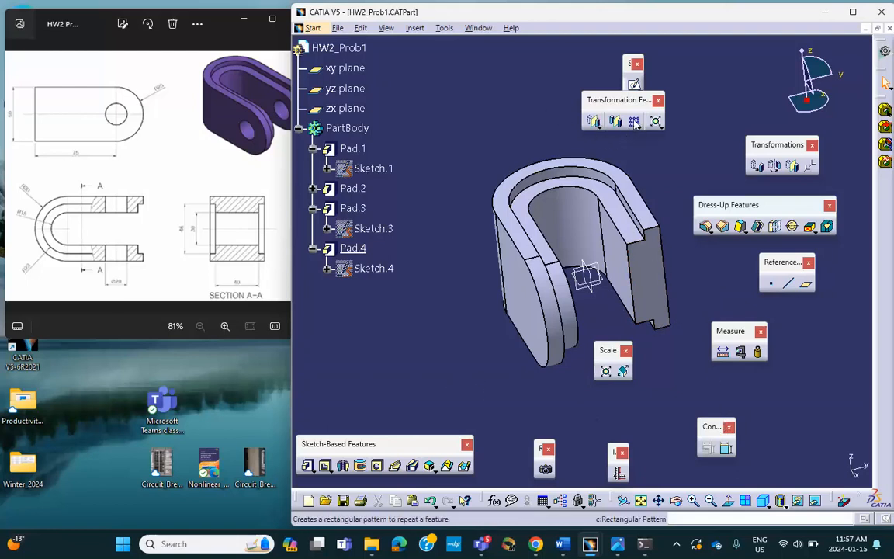
pyautogui.moveTo(613, 101); pyautogui.dragTo(629, 116)
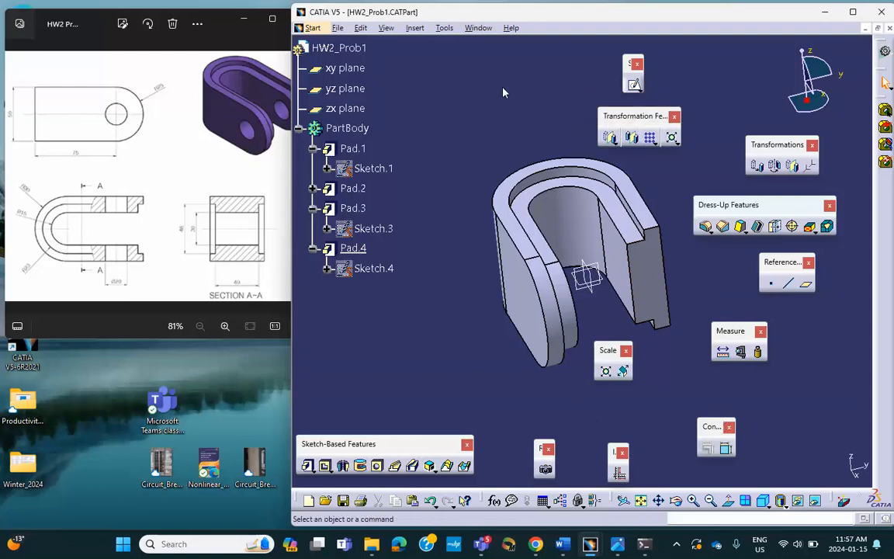
# Restore the default contents and positions of all toolbars in the Customize settings.
pyautogui.click(445, 29)
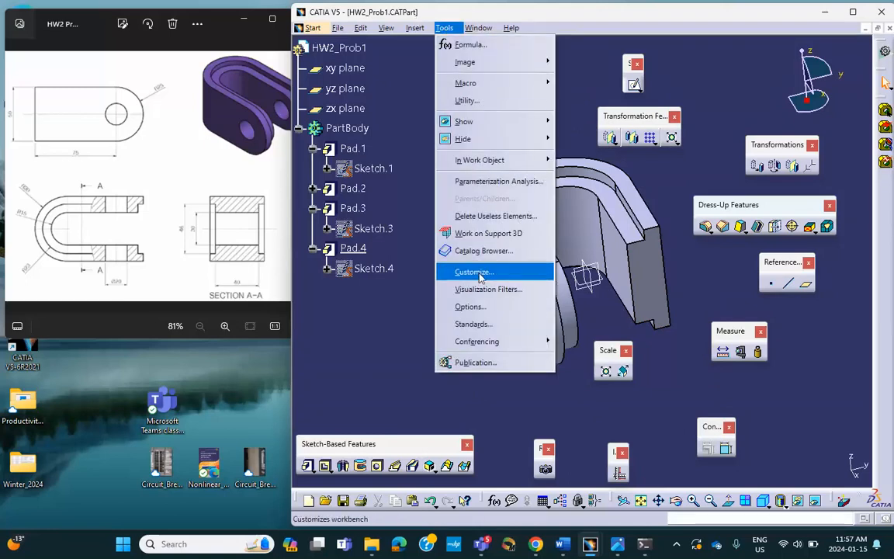
pyautogui.click(473, 271)
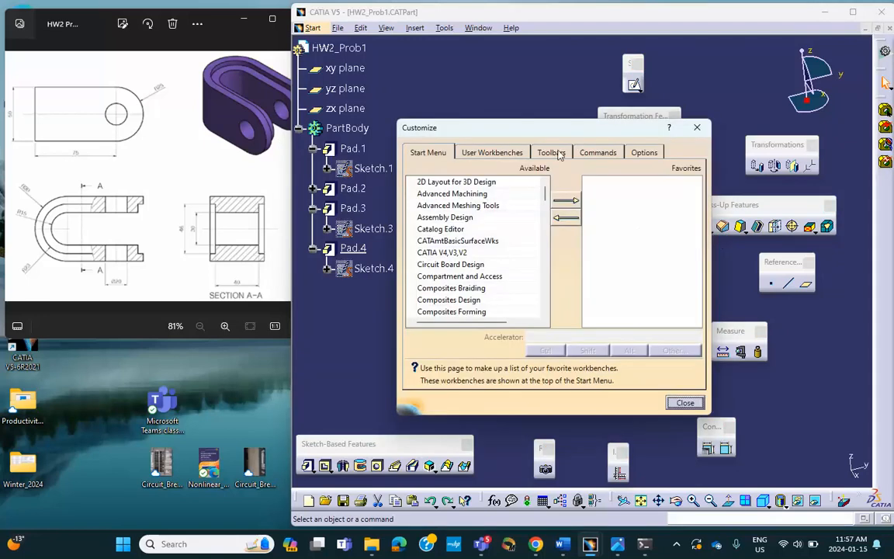
pyautogui.click(554, 154)
pyautogui.click(636, 236)
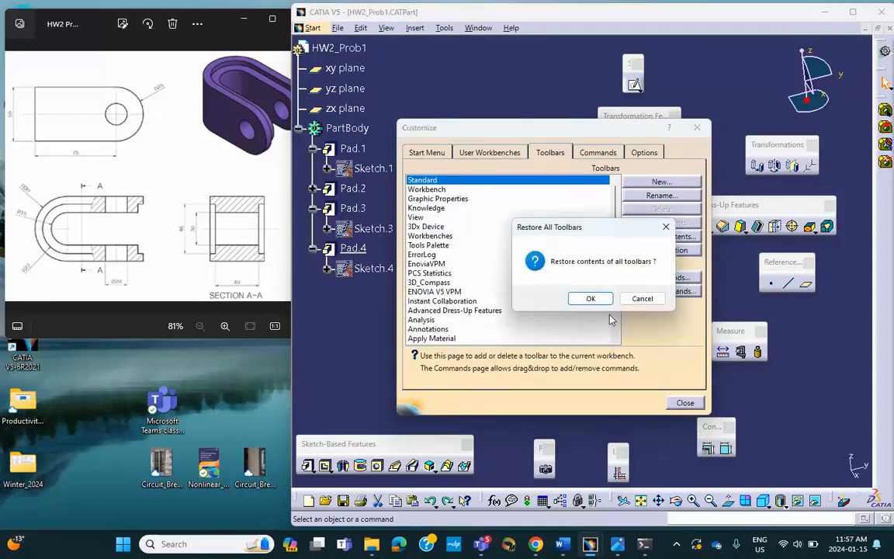
pyautogui.click(591, 299)
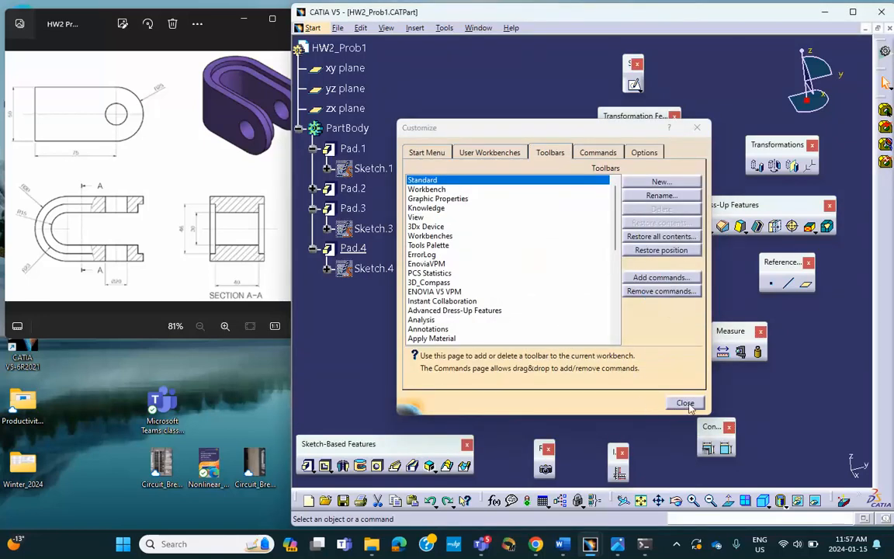
pyautogui.click(648, 248)
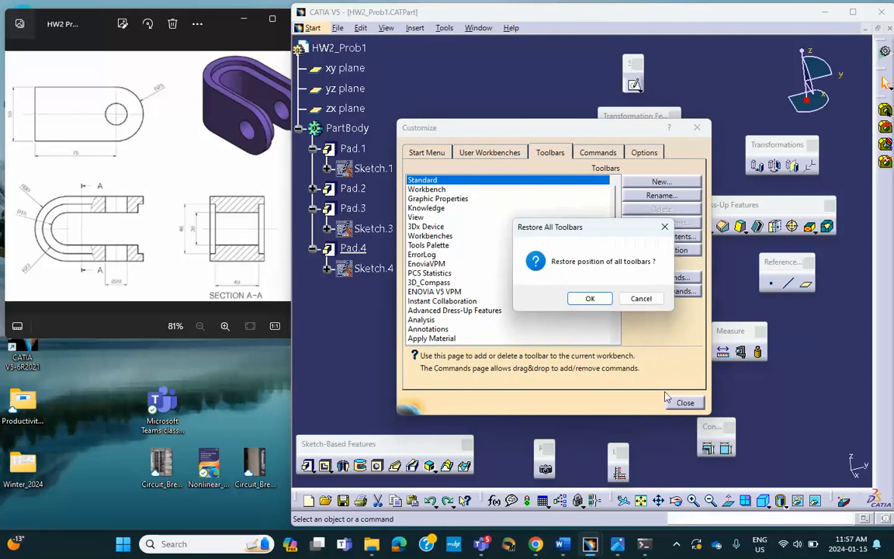
pyautogui.click(608, 298)
pyautogui.click(686, 400)
# Split the body at the zx plane, keeping the half with the rounded leg.
pyautogui.moveTo(886, 460); pyautogui.dragTo(824, 209)
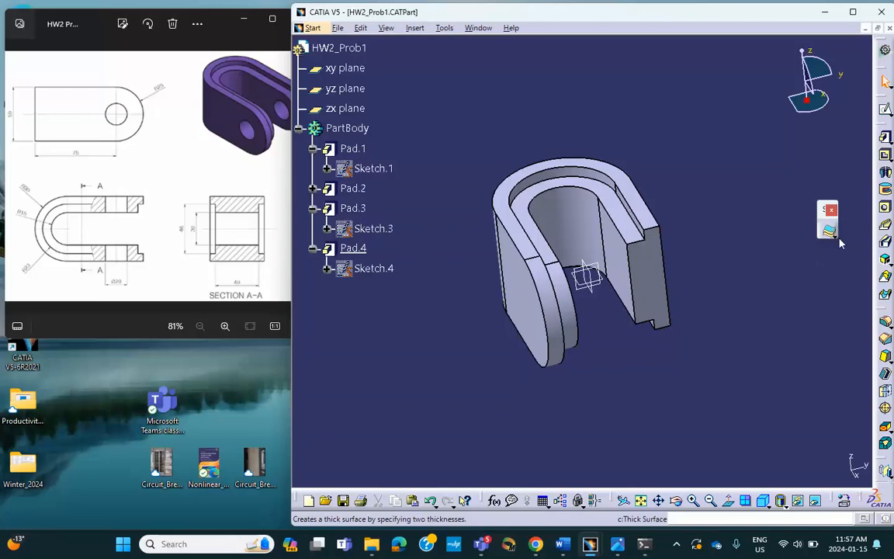
pyautogui.click(831, 234)
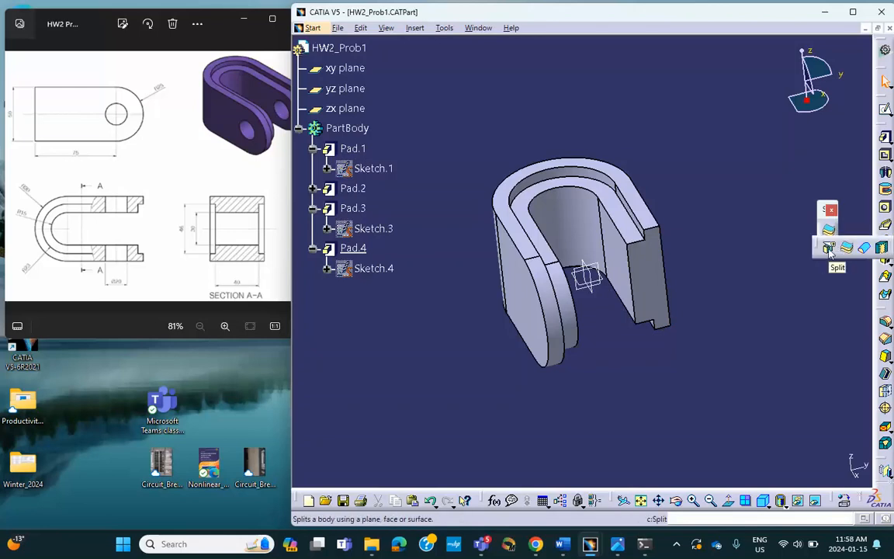
pyautogui.click(828, 247)
pyautogui.click(587, 273)
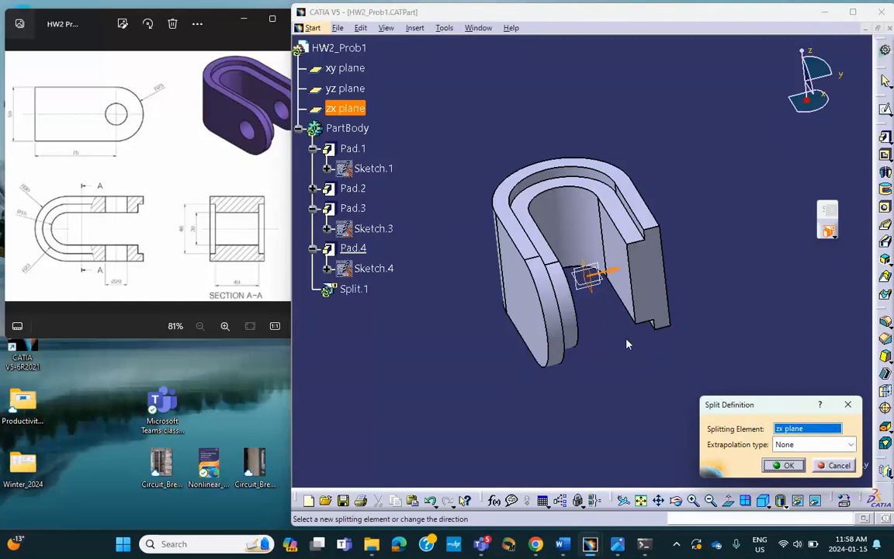
pyautogui.click(612, 273)
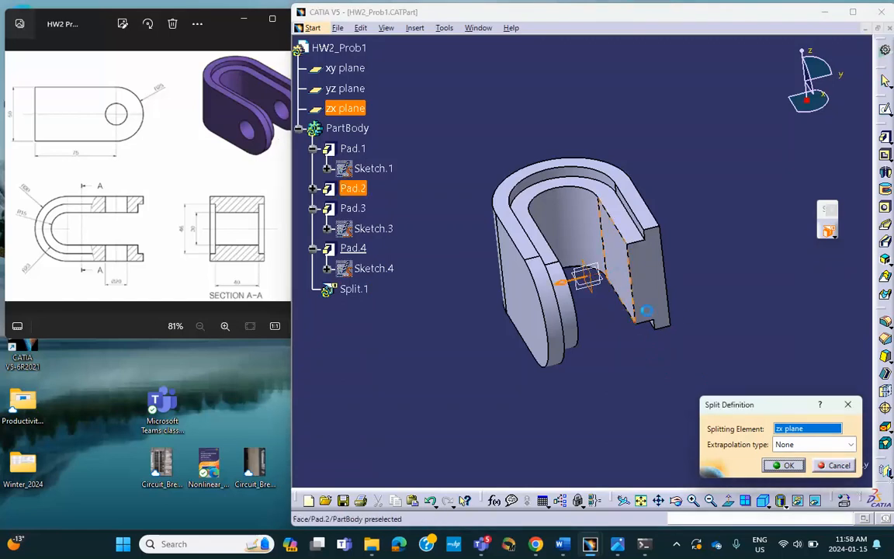
pyautogui.click(786, 466)
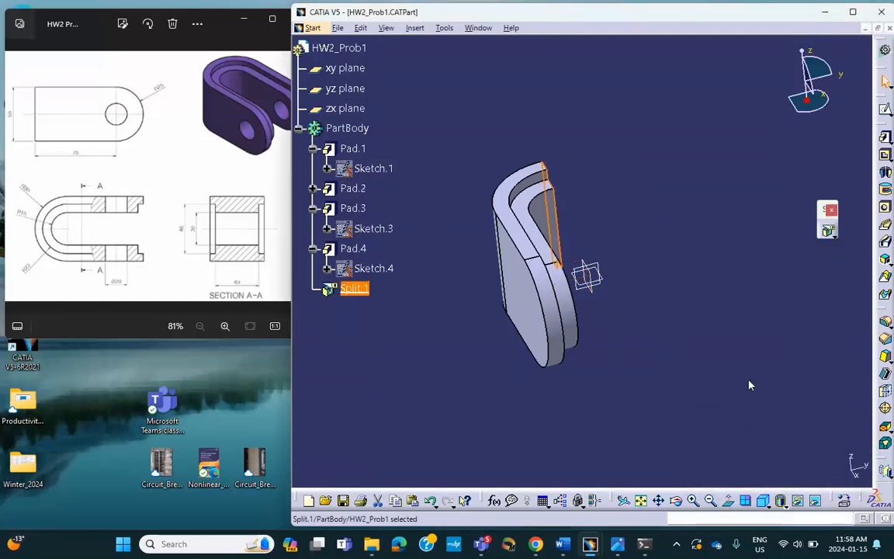
# Sketch a circle of about 13 mm diameter on the leg's flat outer face, near its rounded end.
pyautogui.moveTo(656, 249); pyautogui.dragTo(706, 245, button='middle')
pyautogui.click(549, 294)
pyautogui.click(885, 113)
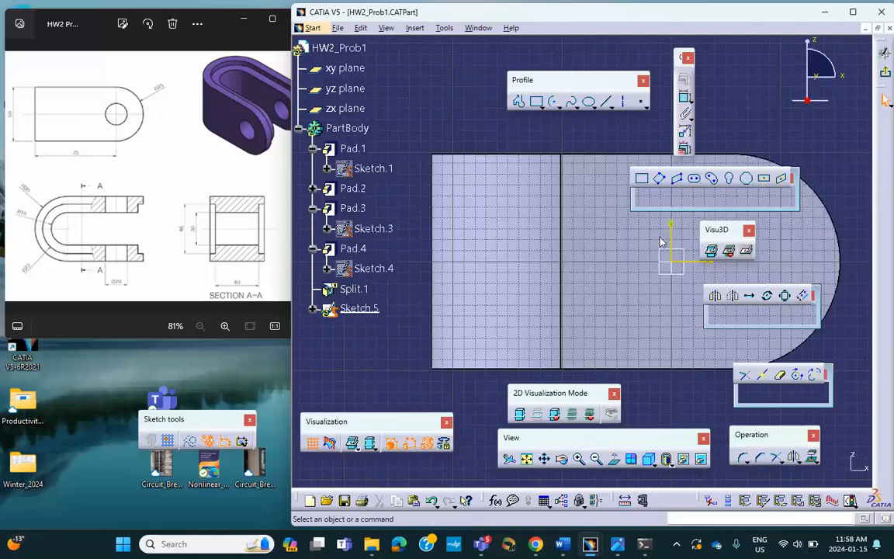
pyautogui.moveTo(492, 262)
pyautogui.mouseDown(button='middle')
pyautogui.moveTo(451, 234)
pyautogui.moveTo(444, 253)
pyautogui.mouseUp(button='middle')
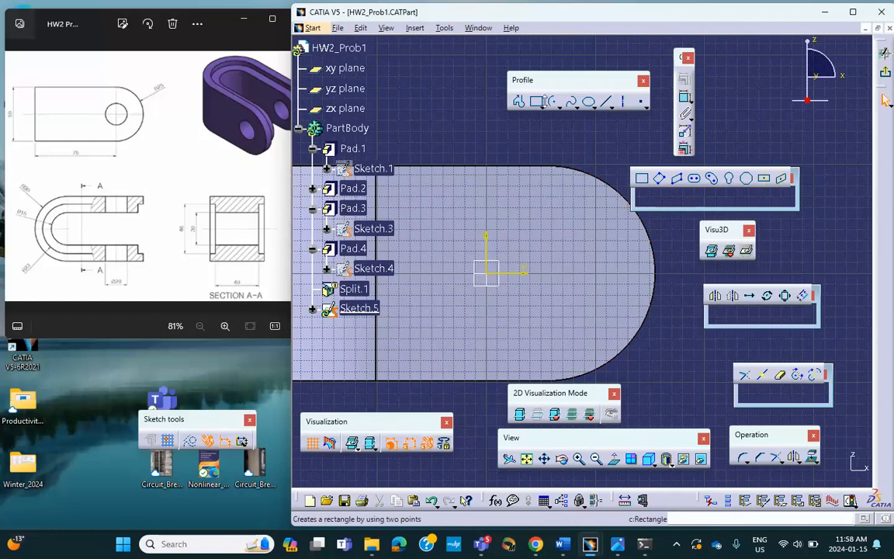
pyautogui.click(560, 109)
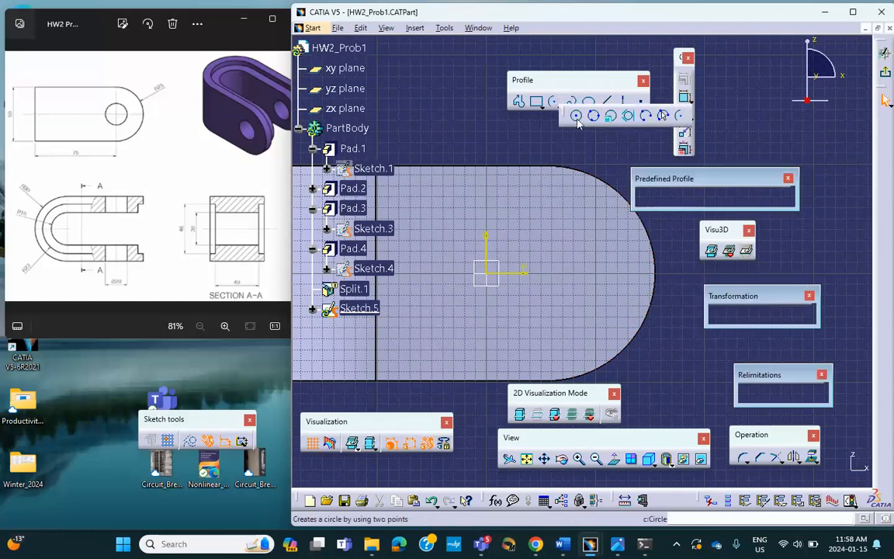
pyautogui.click(576, 116)
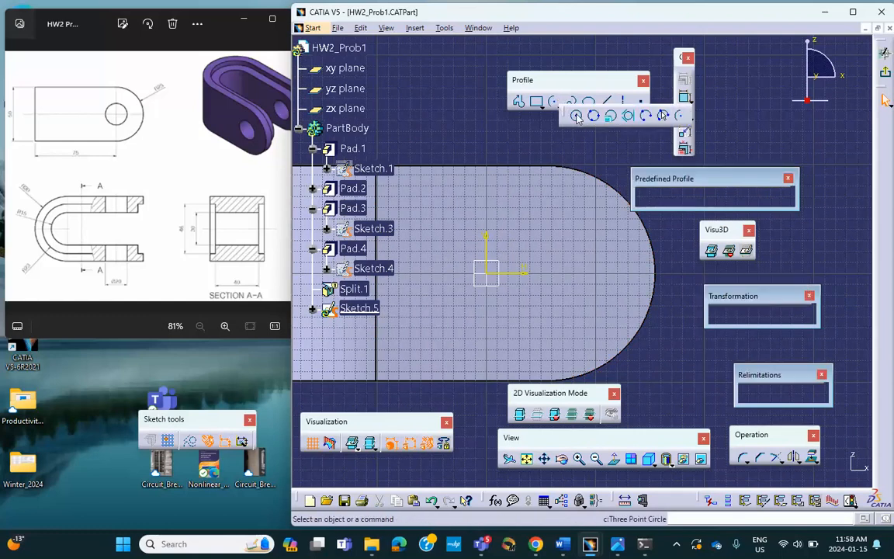
pyautogui.click(588, 274)
pyautogui.click(565, 264)
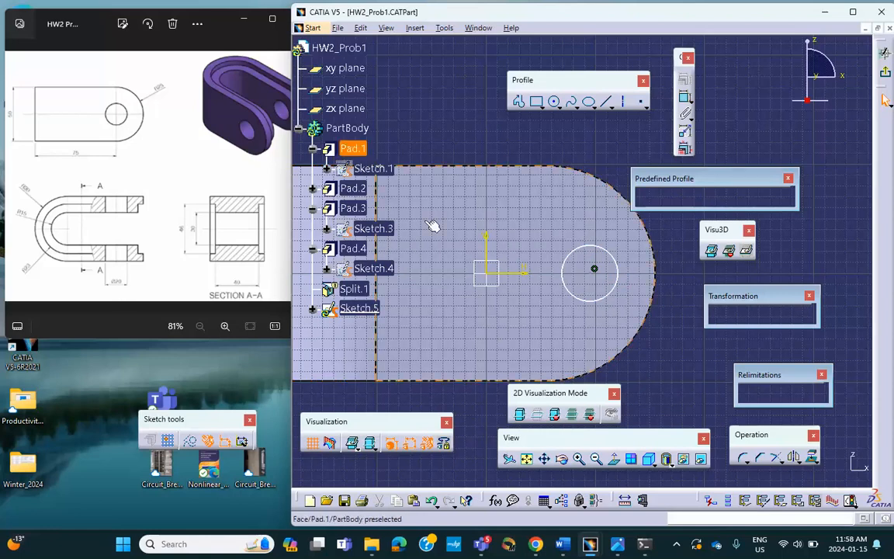
# Dimension the circle and set its diameter to 20 mm.
pyautogui.click(684, 97)
pyautogui.click(620, 264)
pyautogui.click(672, 253)
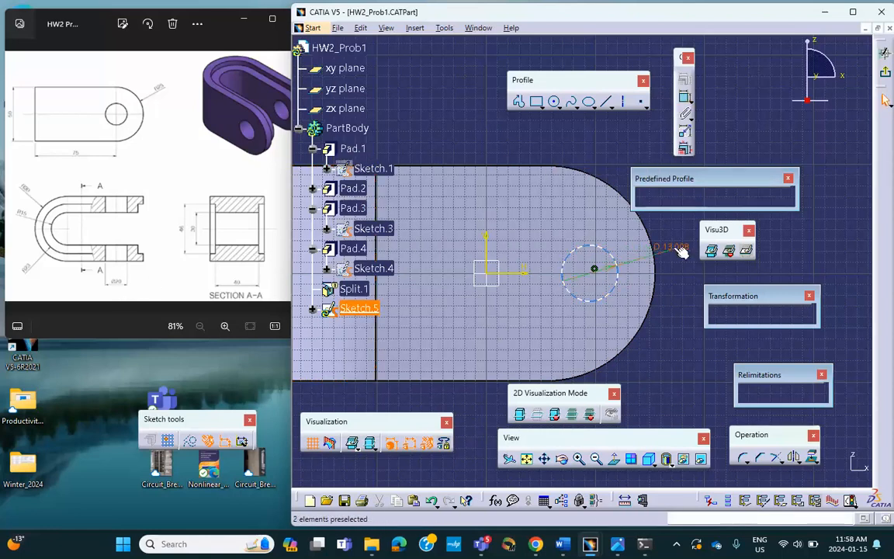
pyautogui.doubleClick(673, 247)
pyautogui.write('20mm')
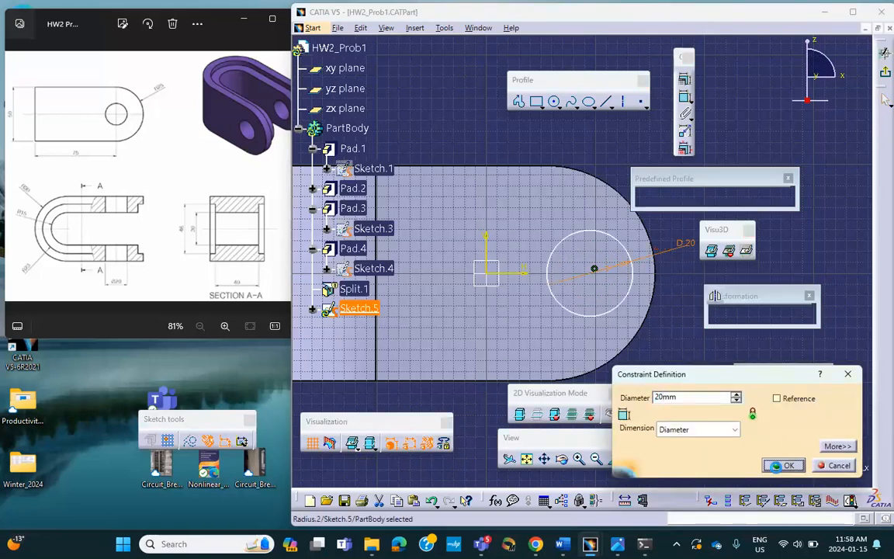
pyautogui.click(782, 466)
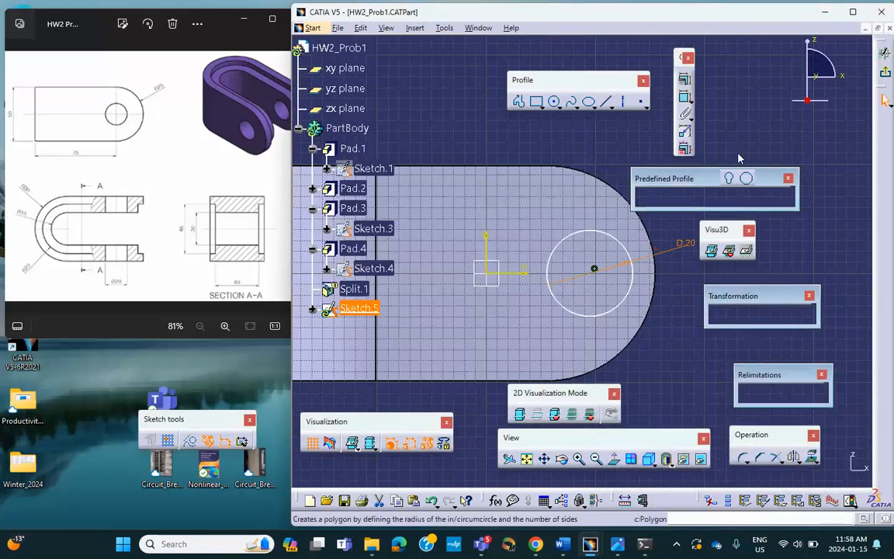
# Make the circle concentric with the leg's R25 rounded end edge and exit the sketch.
pyautogui.click(627, 249)
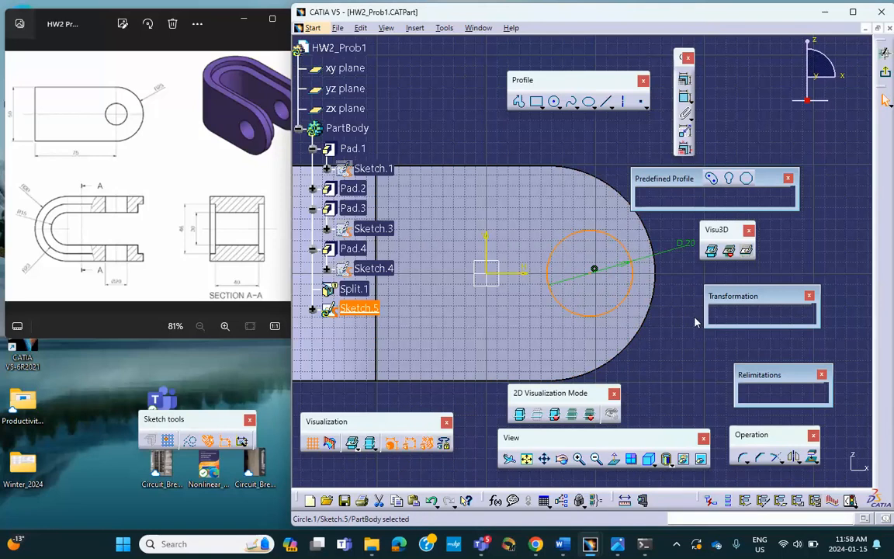
pyautogui.keyDown('ctrl'); pyautogui.click(659, 281); pyautogui.keyUp('ctrl')
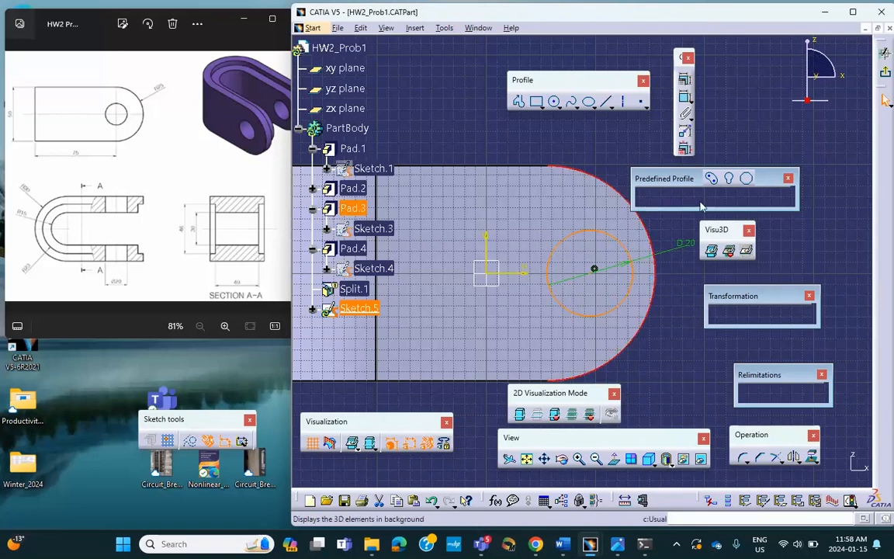
pyautogui.click(685, 79)
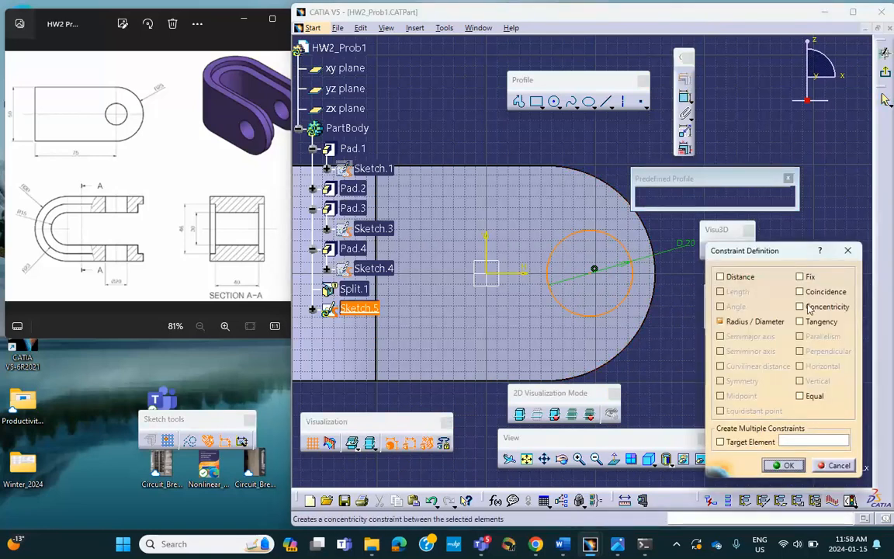
pyautogui.click(800, 308)
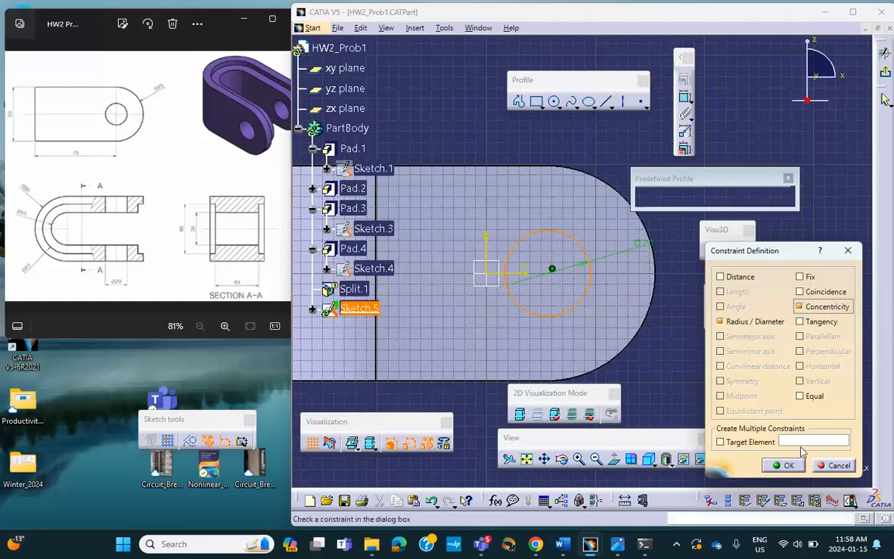
pyautogui.click(784, 465)
pyautogui.click(884, 73)
# Cut the 20 mm circle sketch into the leg as a pocket with a depth of 20 mm.
pyautogui.moveTo(643, 143)
pyautogui.mouseDown(button='middle')
pyautogui.moveTo(635, 139)
pyautogui.moveTo(635, 227)
pyautogui.mouseUp(button='middle')
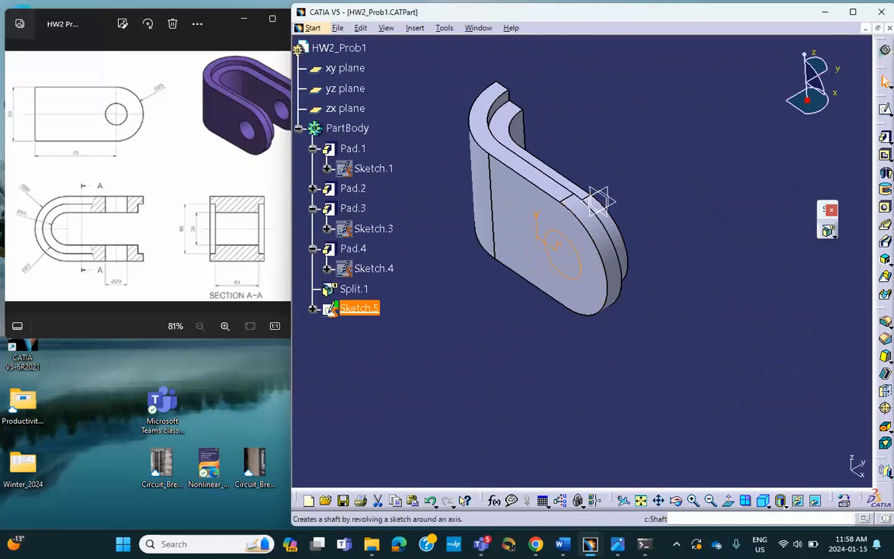
pyautogui.click(884, 155)
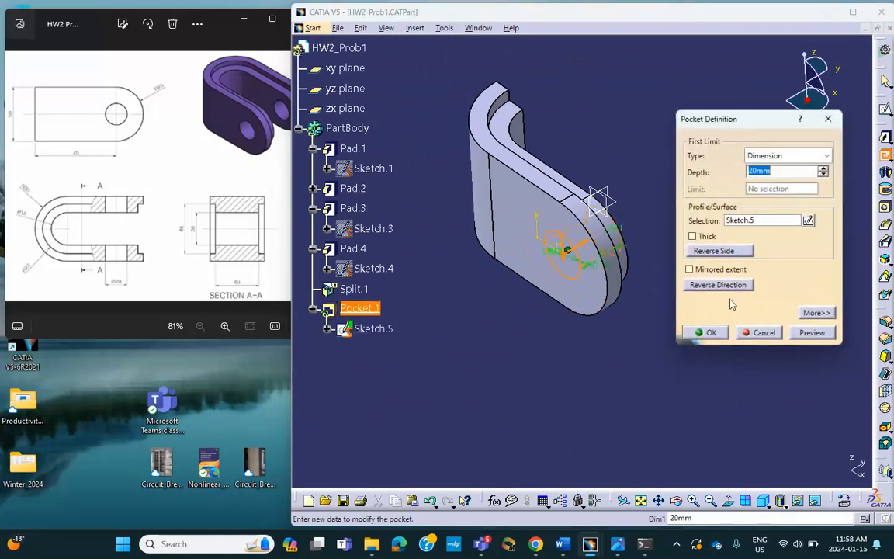
pyautogui.click(702, 333)
# Mirror the current solid about the zx plane to form the second leg, and save the part.
pyautogui.moveTo(686, 242); pyautogui.dragTo(642, 407, button='middle')
pyautogui.moveTo(734, 291); pyautogui.dragTo(686, 310, button='middle')
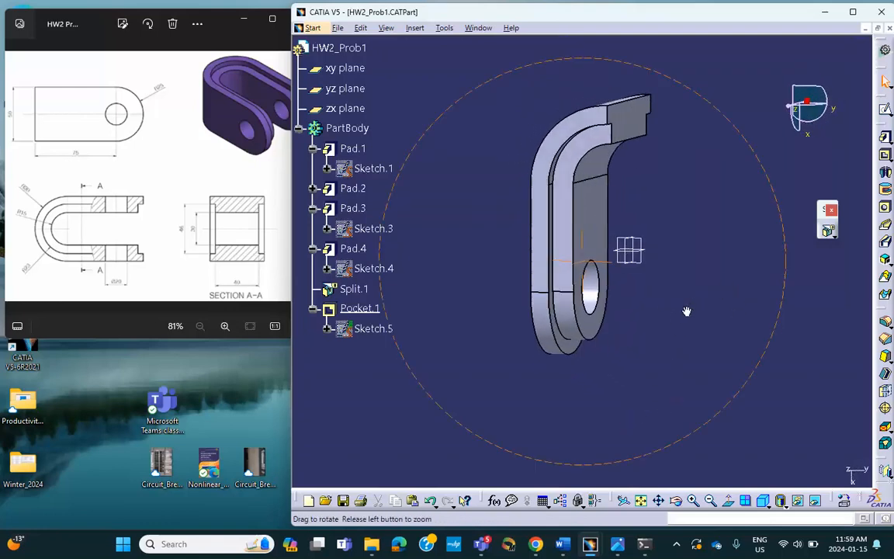
pyautogui.moveTo(824, 233); pyautogui.dragTo(812, 326)
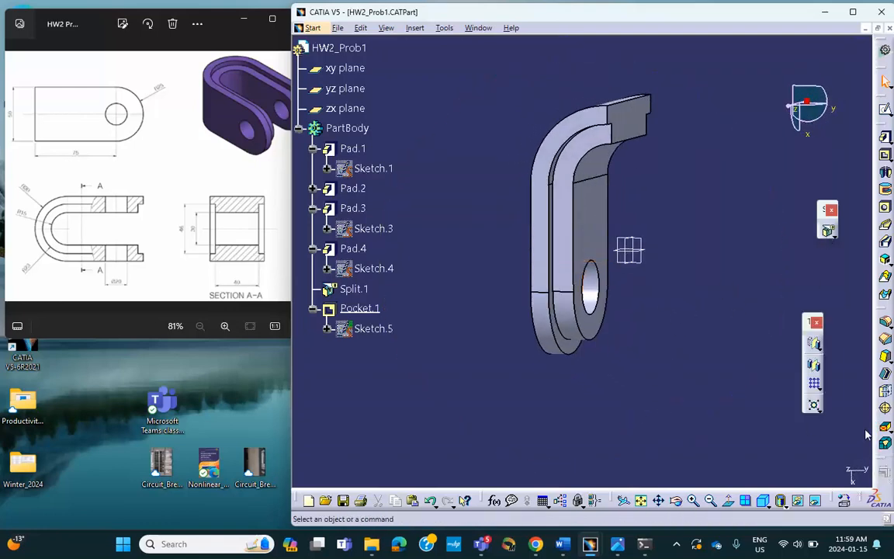
pyautogui.click(813, 366)
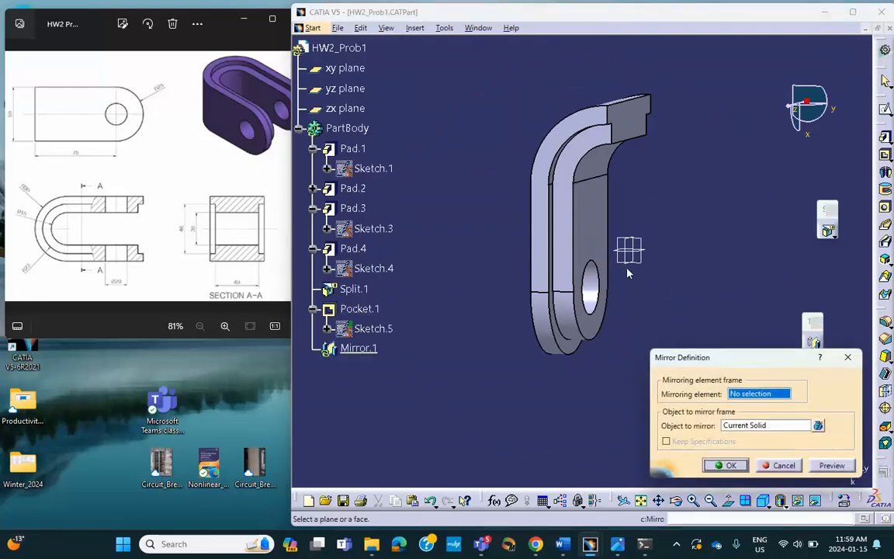
pyautogui.click(344, 108)
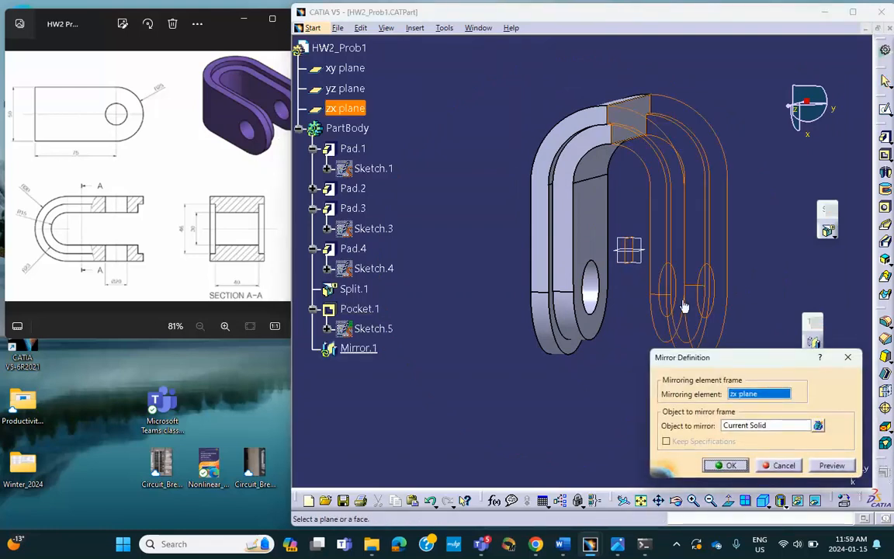
pyautogui.click(728, 466)
pyautogui.moveTo(660, 419); pyautogui.dragTo(570, 254, button='middle')
pyautogui.scroll(-1, 569, 255)
pyautogui.moveTo(654, 367); pyautogui.dragTo(525, 320, button='middle')
pyautogui.moveTo(667, 125); pyautogui.dragTo(692, 148, button='middle')
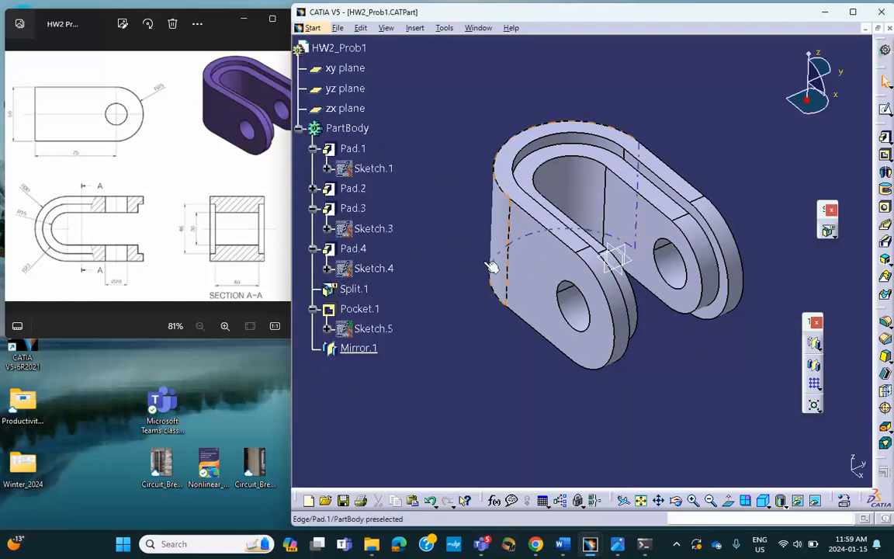
pyautogui.click(344, 500)
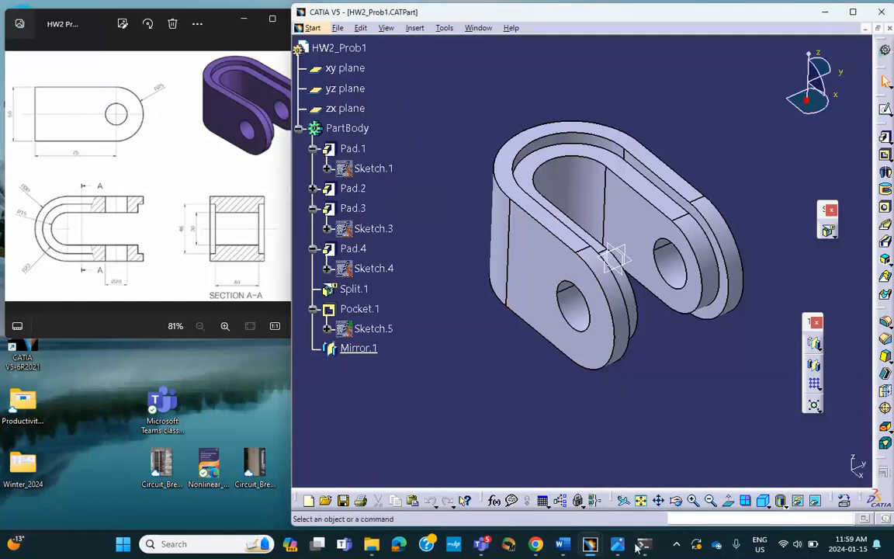
pyautogui.click(675, 544)
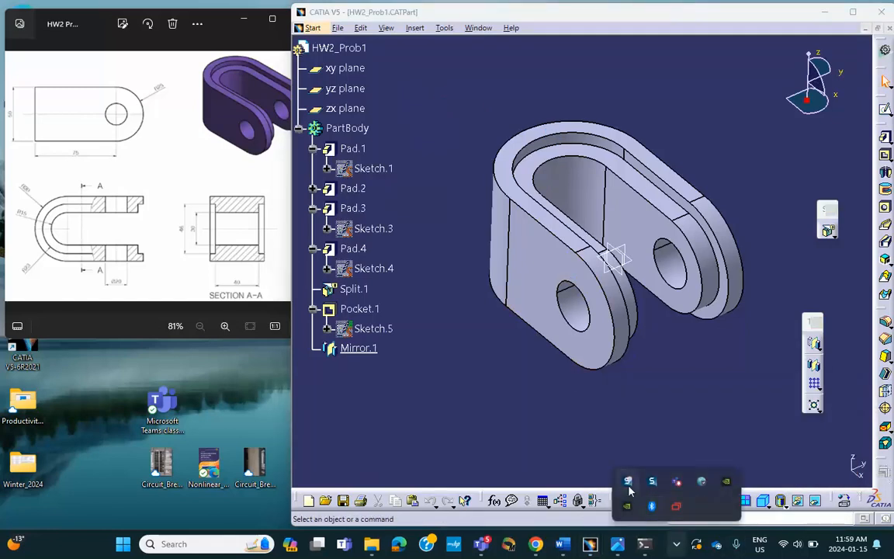